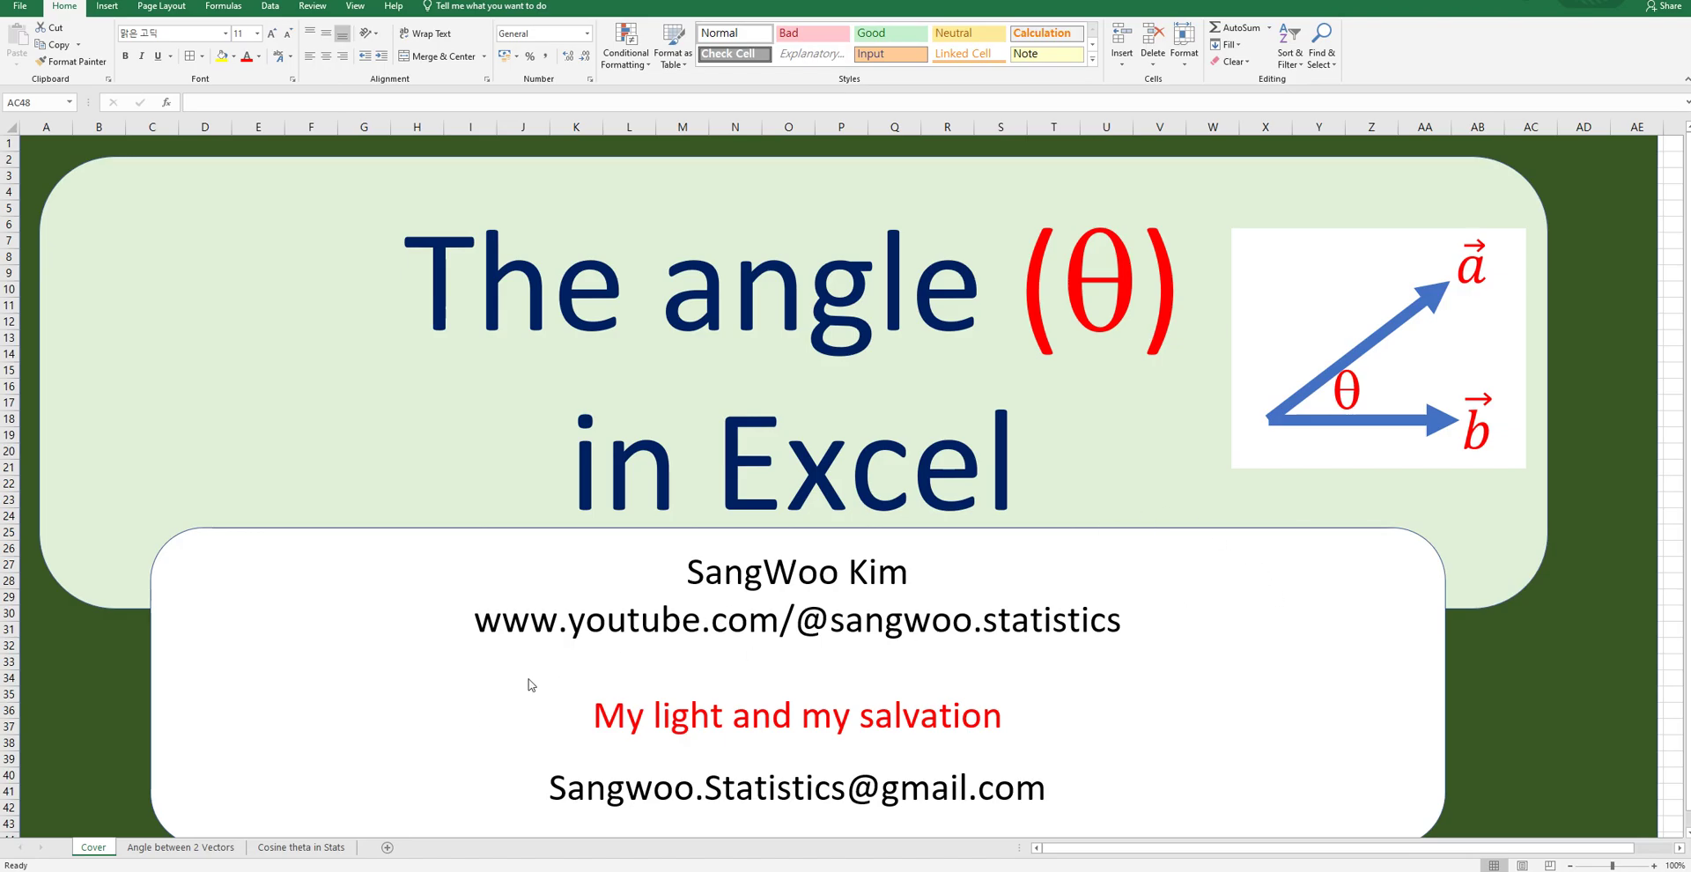
Switch to the 'Angle between 2 Vectors' sheet holding vectors a=(1,1) and b=(1,0).
{"action": "left_click", "coordinate": [181, 847]}
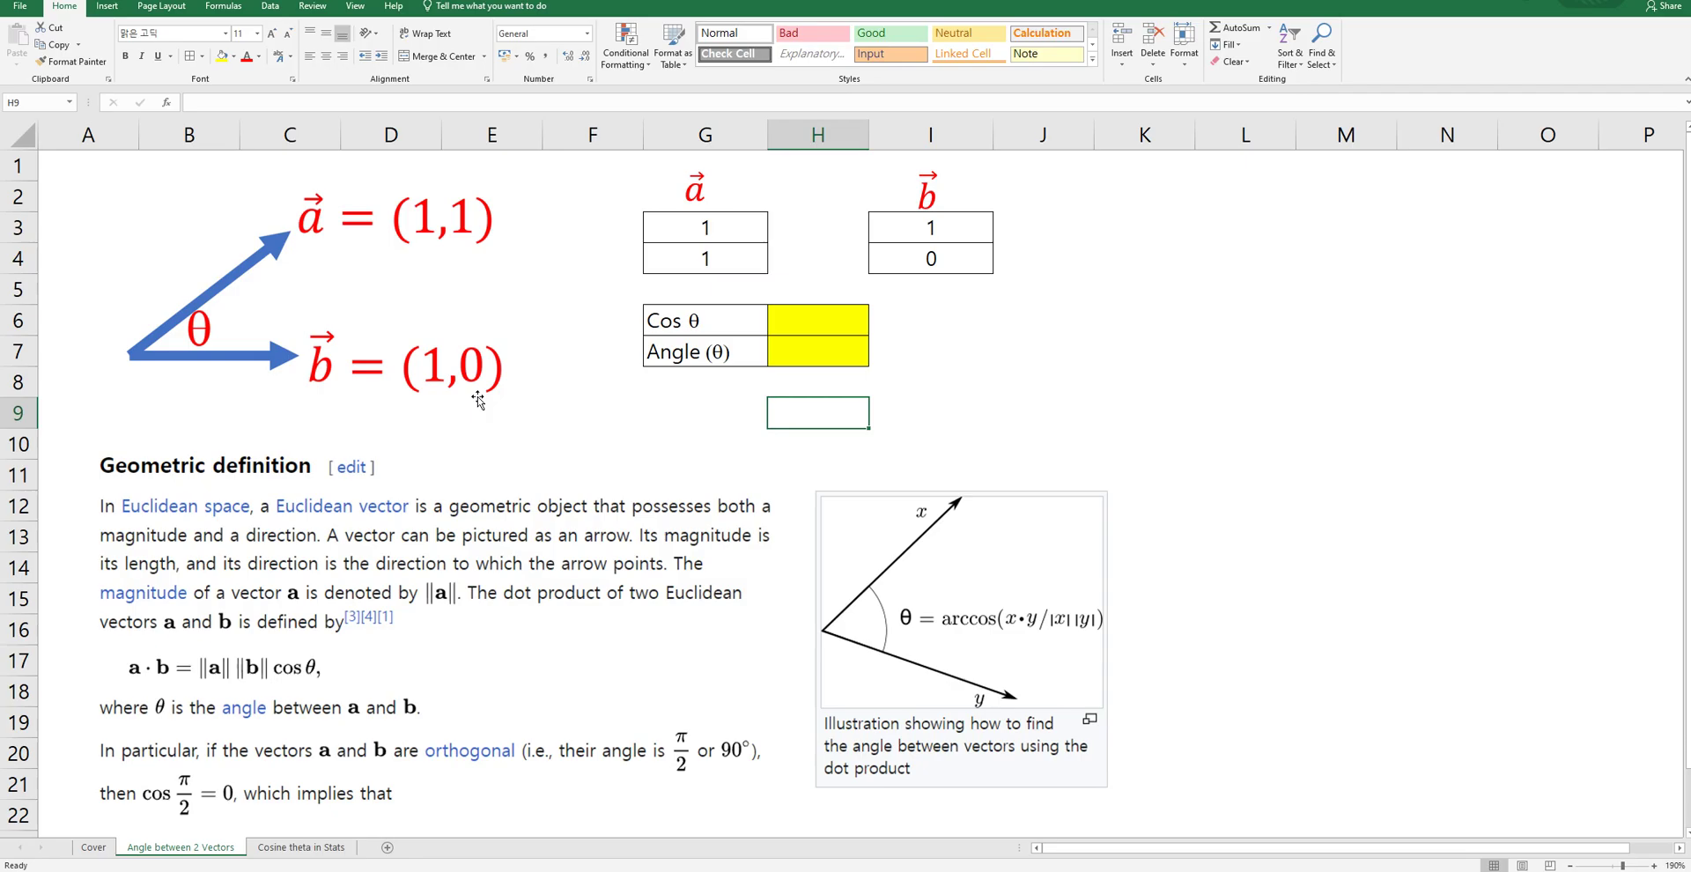
{"action": "left_click", "coordinate": [811, 322]}
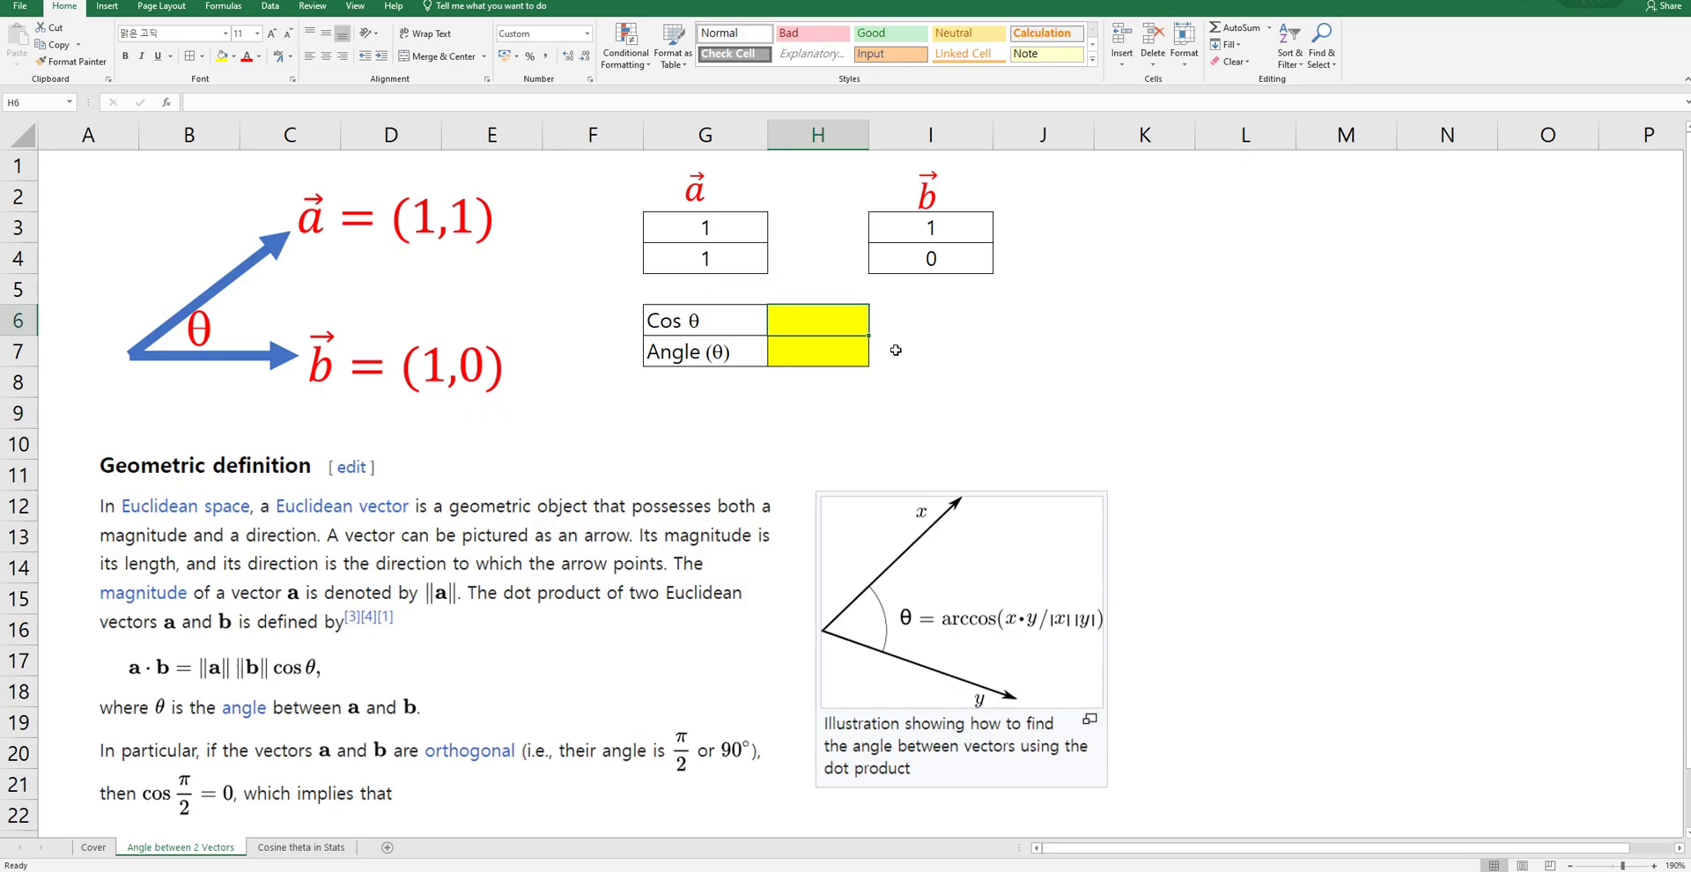
Enter =SUMPRODUCT(G3:G4,I3:I4)/(SQRT(SUMSQ(G3:G4))*SQRT(SUMSQ(I3:I4))) in H6, giving 0.707107.
{"action": "type", "text": "=sum"}
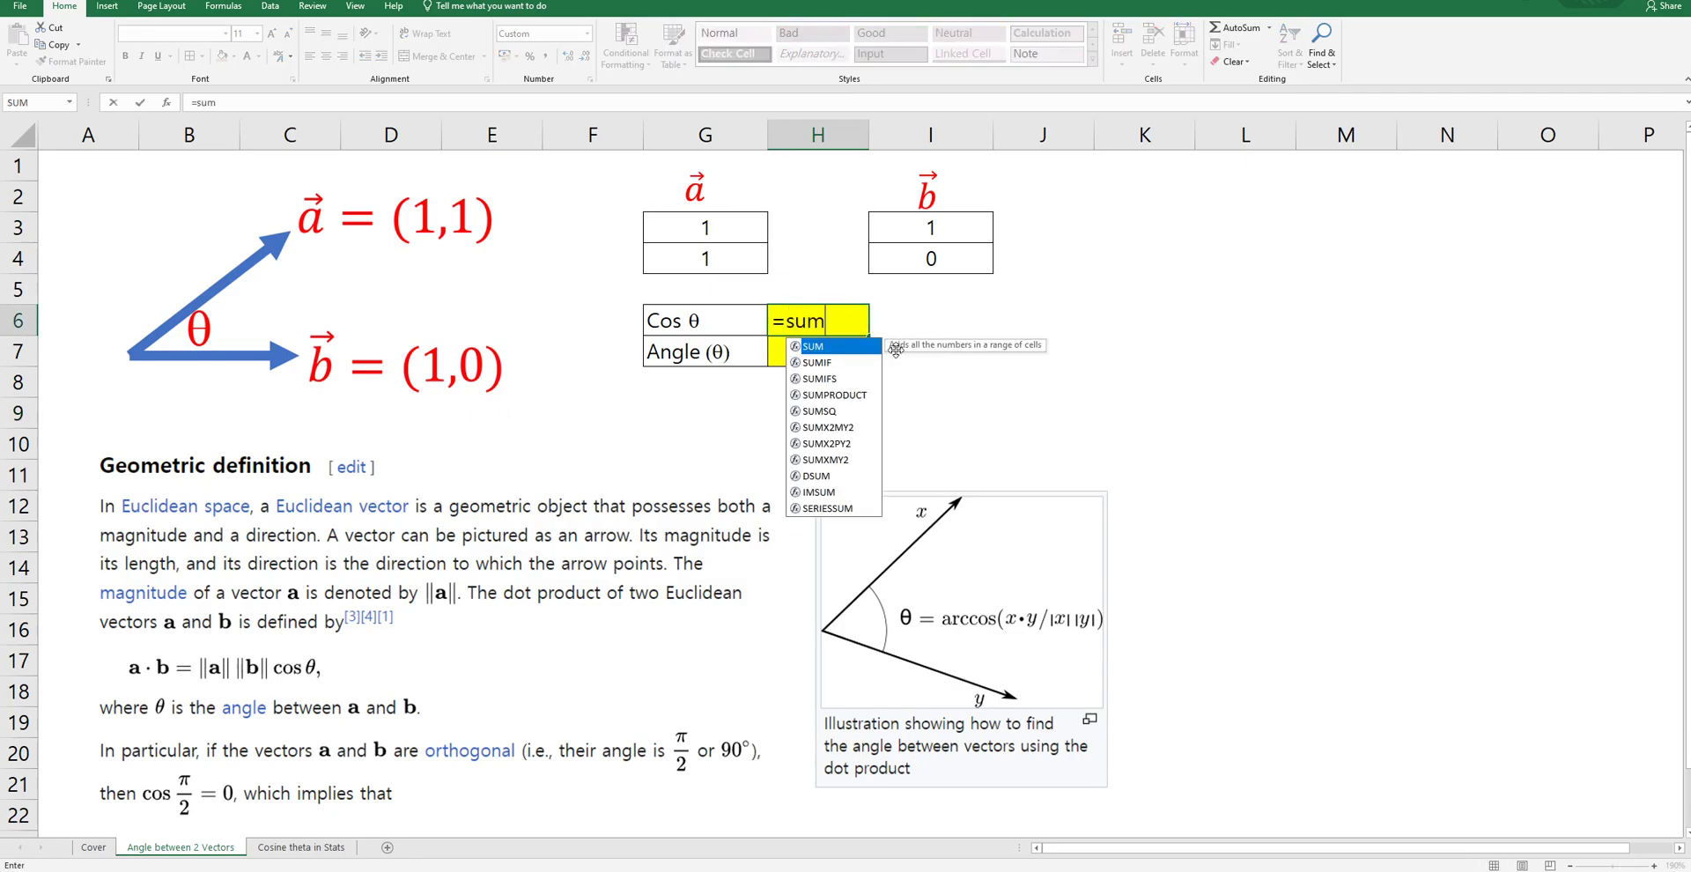
{"action": "type", "text": "product"}
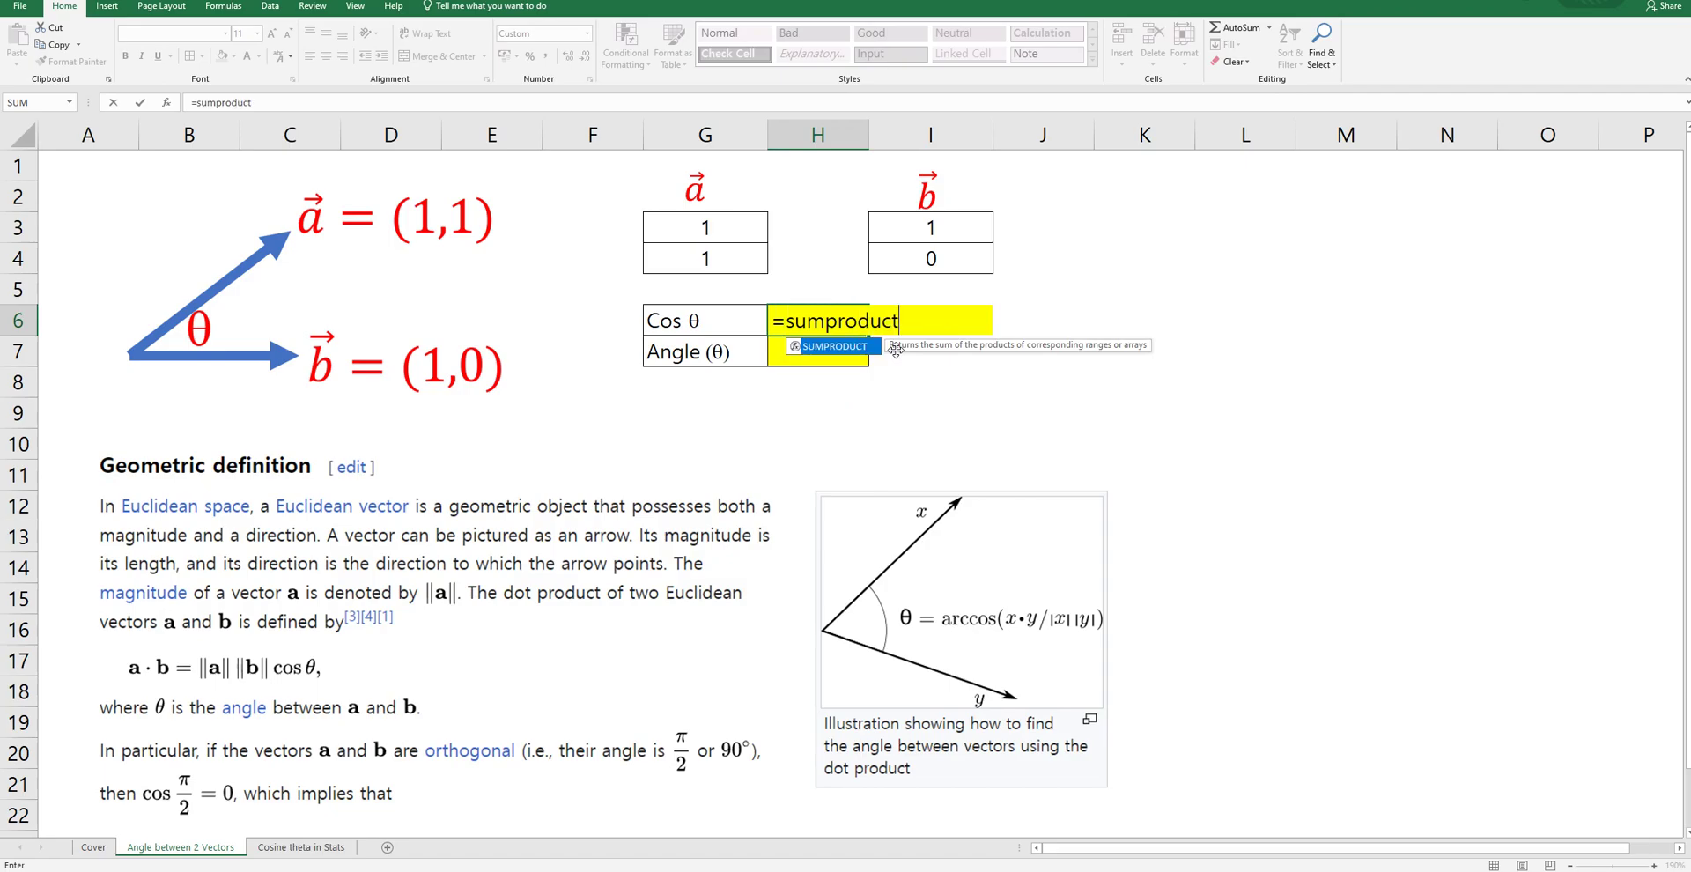
{"action": "type", "text": "("}
{"action": "left_click_drag", "start_coordinate": [708, 222], "coordinate": [707, 263]}
{"action": "type", "text": ","}
{"action": "left_click_drag", "start_coordinate": [878, 228], "coordinate": [896, 268]}
{"action": "type", "text": ")"}
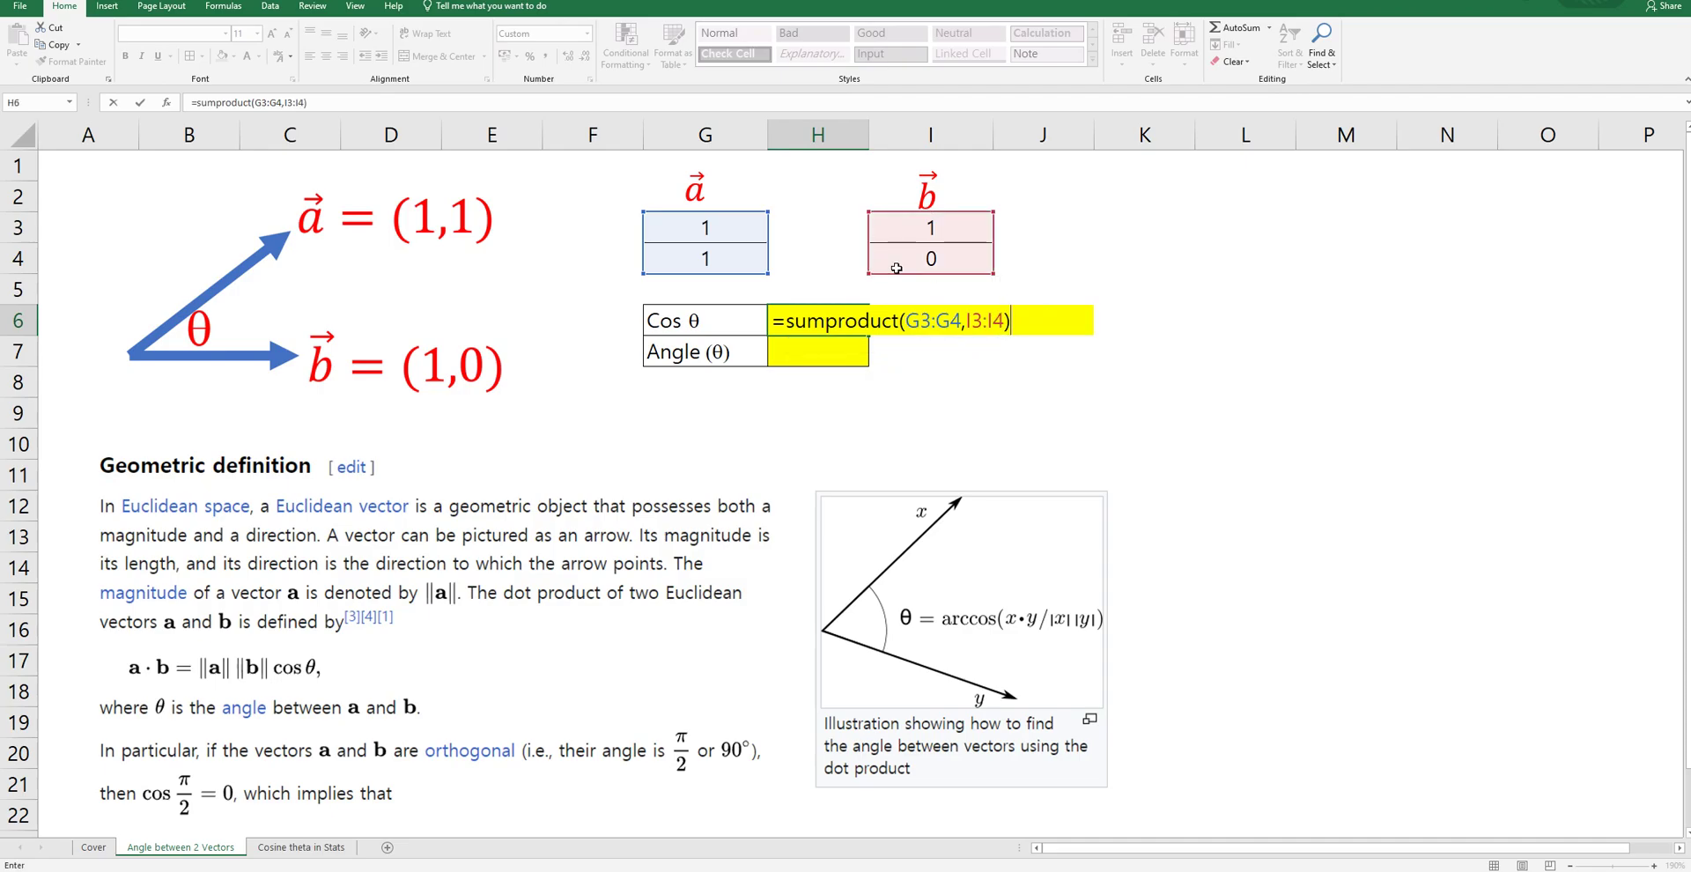
{"action": "type", "text": "/(sqrt"}
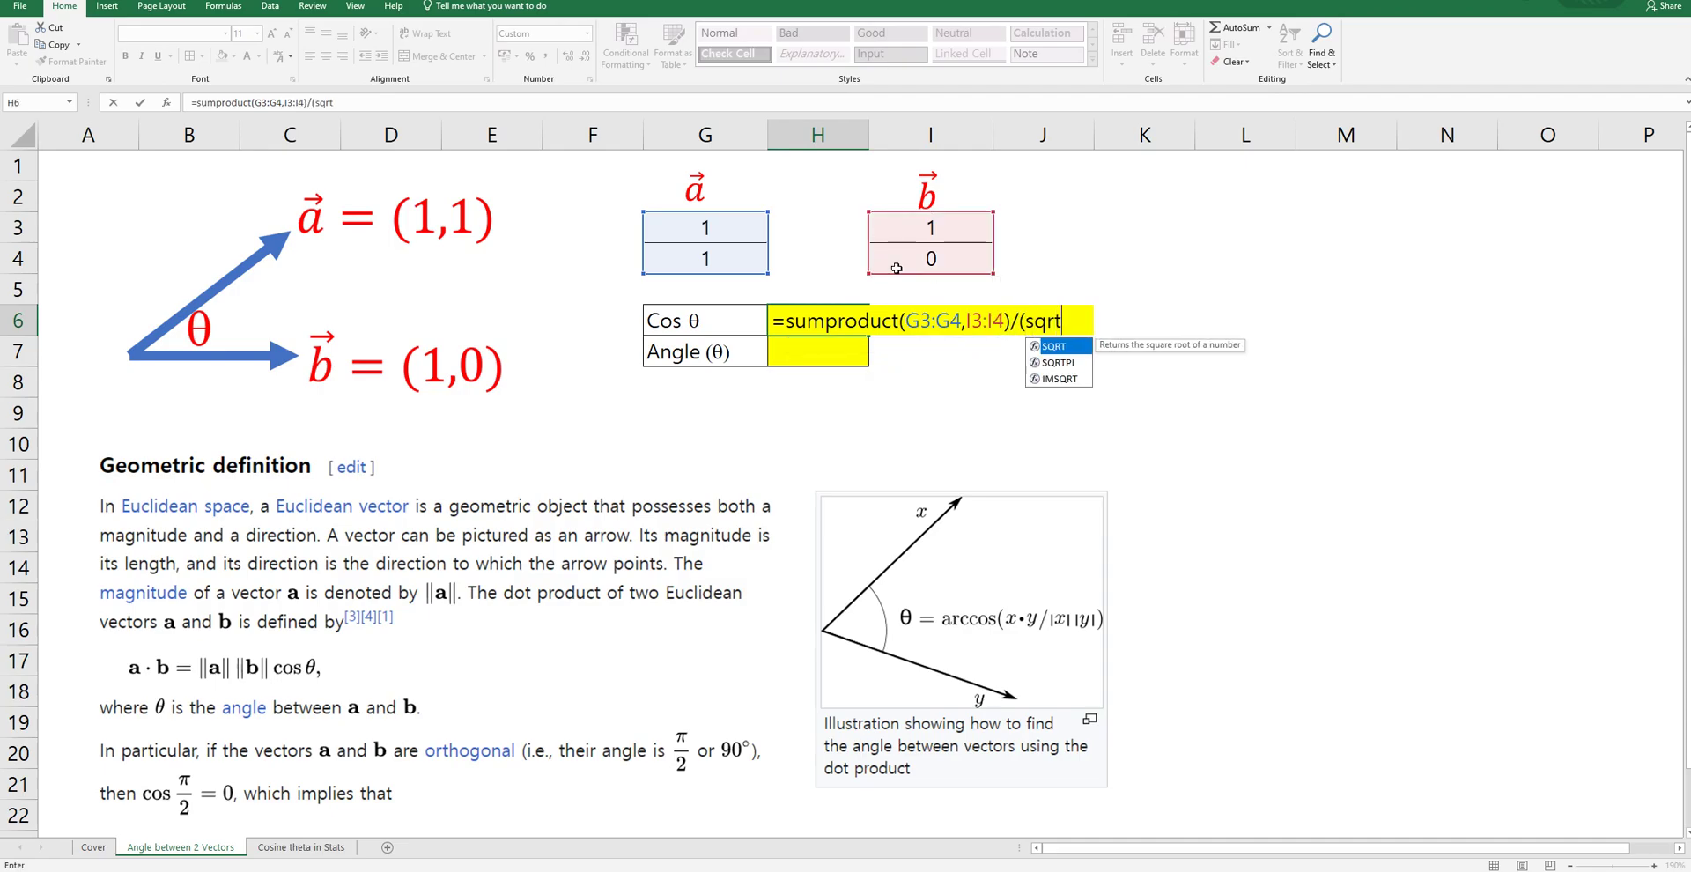
{"action": "type", "text": "(sumsq("}
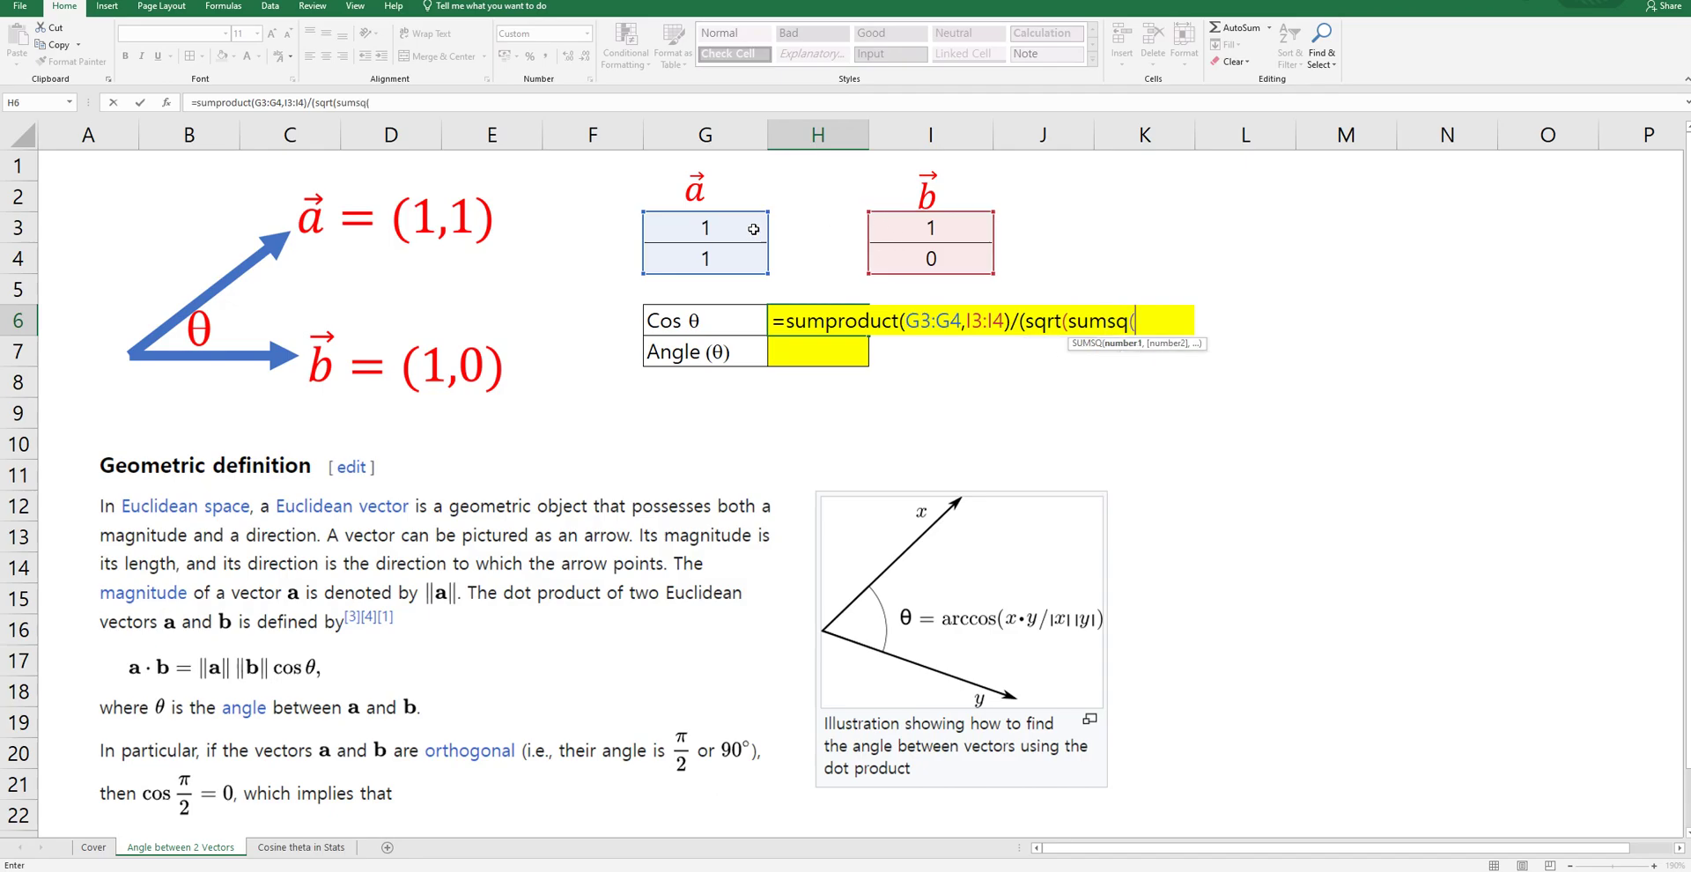
{"action": "left_click_drag", "start_coordinate": [751, 227], "coordinate": [738, 254]}
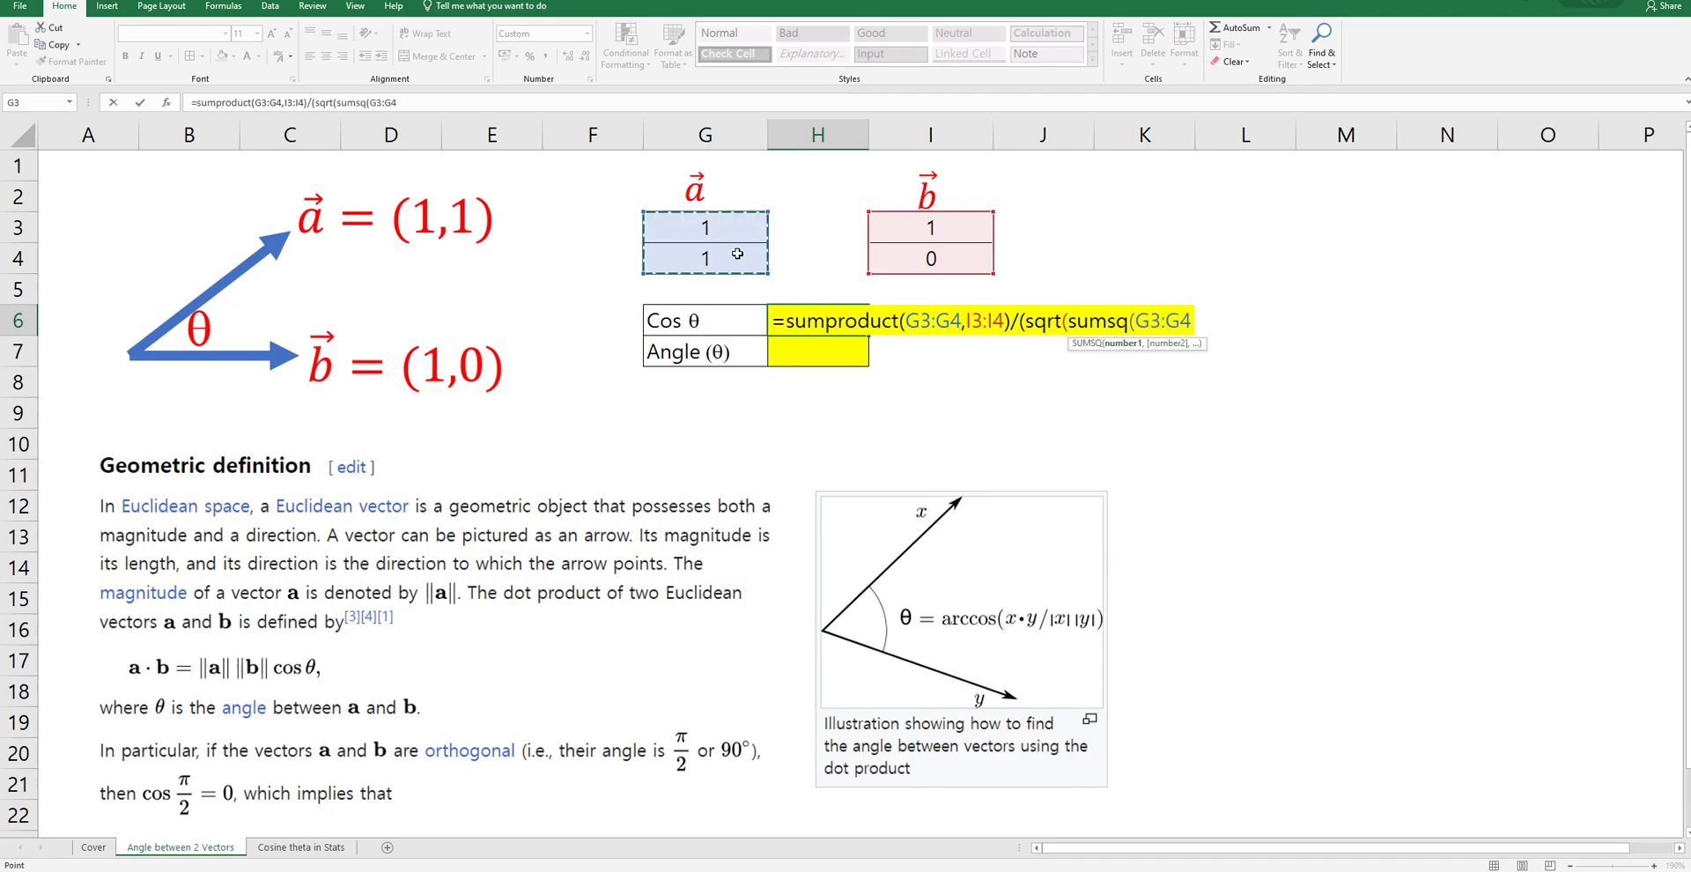
{"action": "type", "text": "))"}
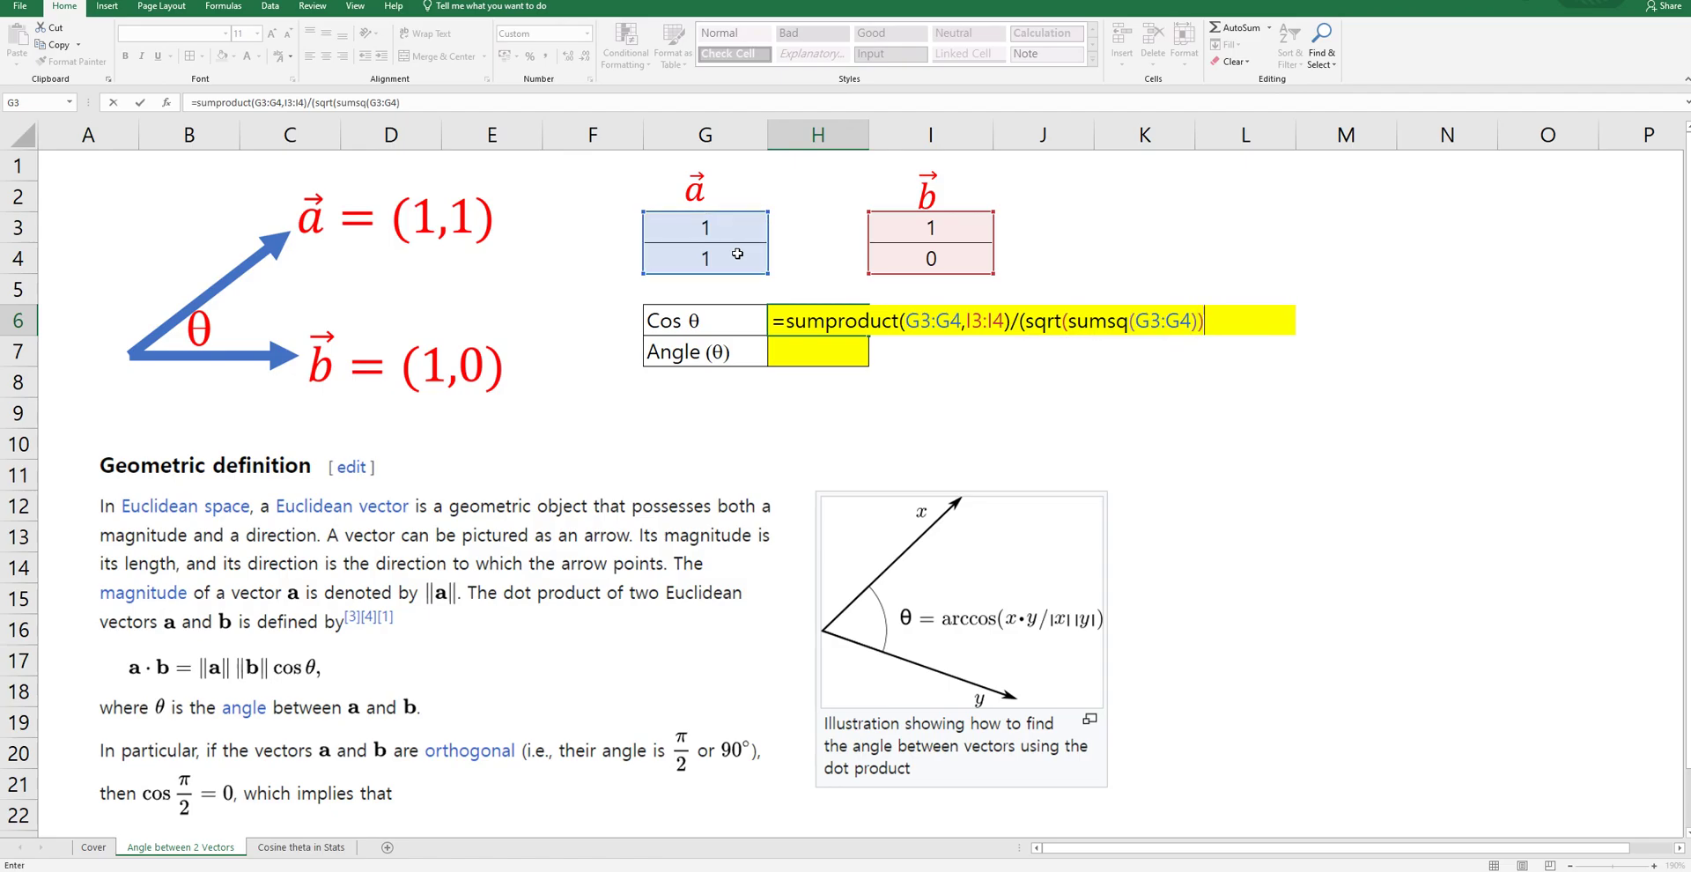
{"action": "type", "text": "*sq"}
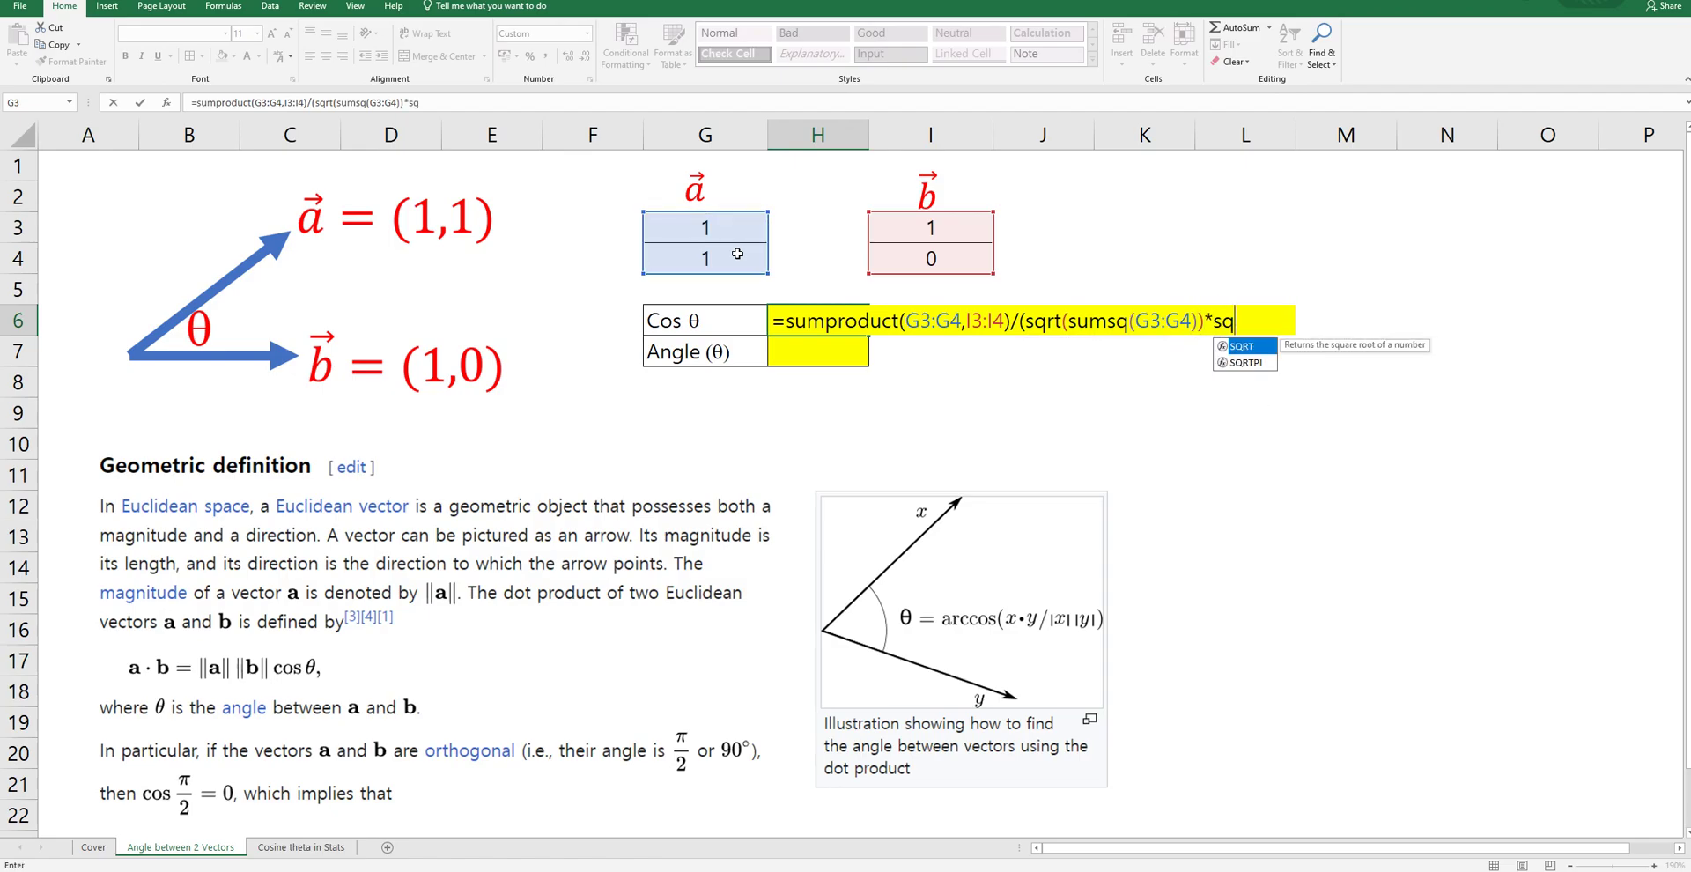
{"action": "type", "text": "rt(sumsq("}
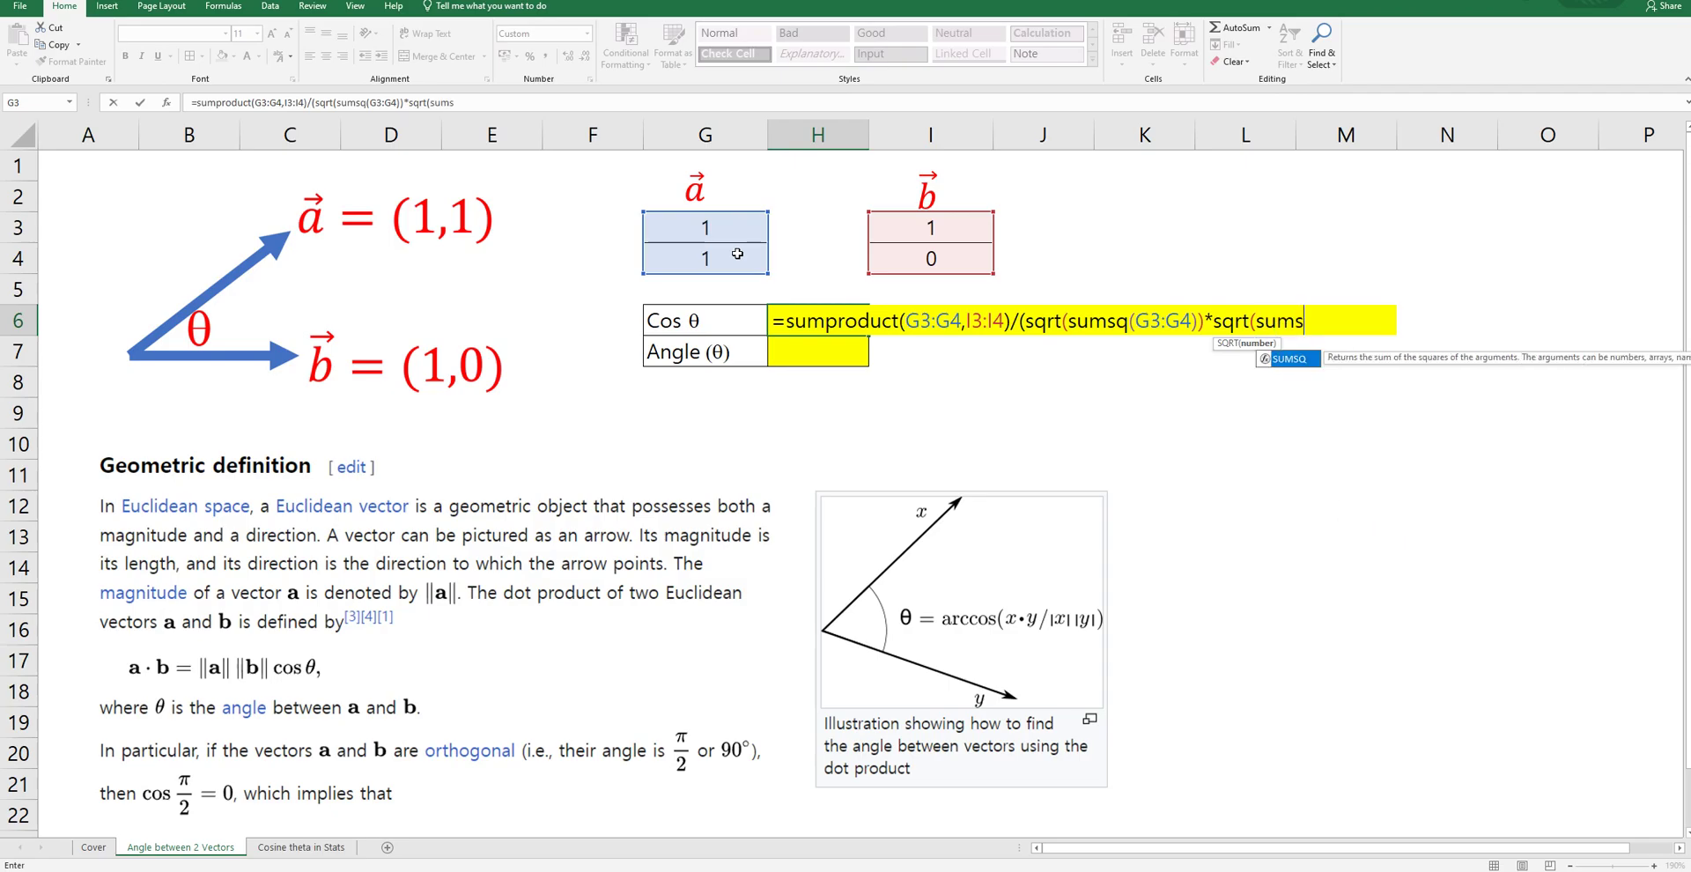
{"action": "left_click_drag", "start_coordinate": [936, 231], "coordinate": [936, 252]}
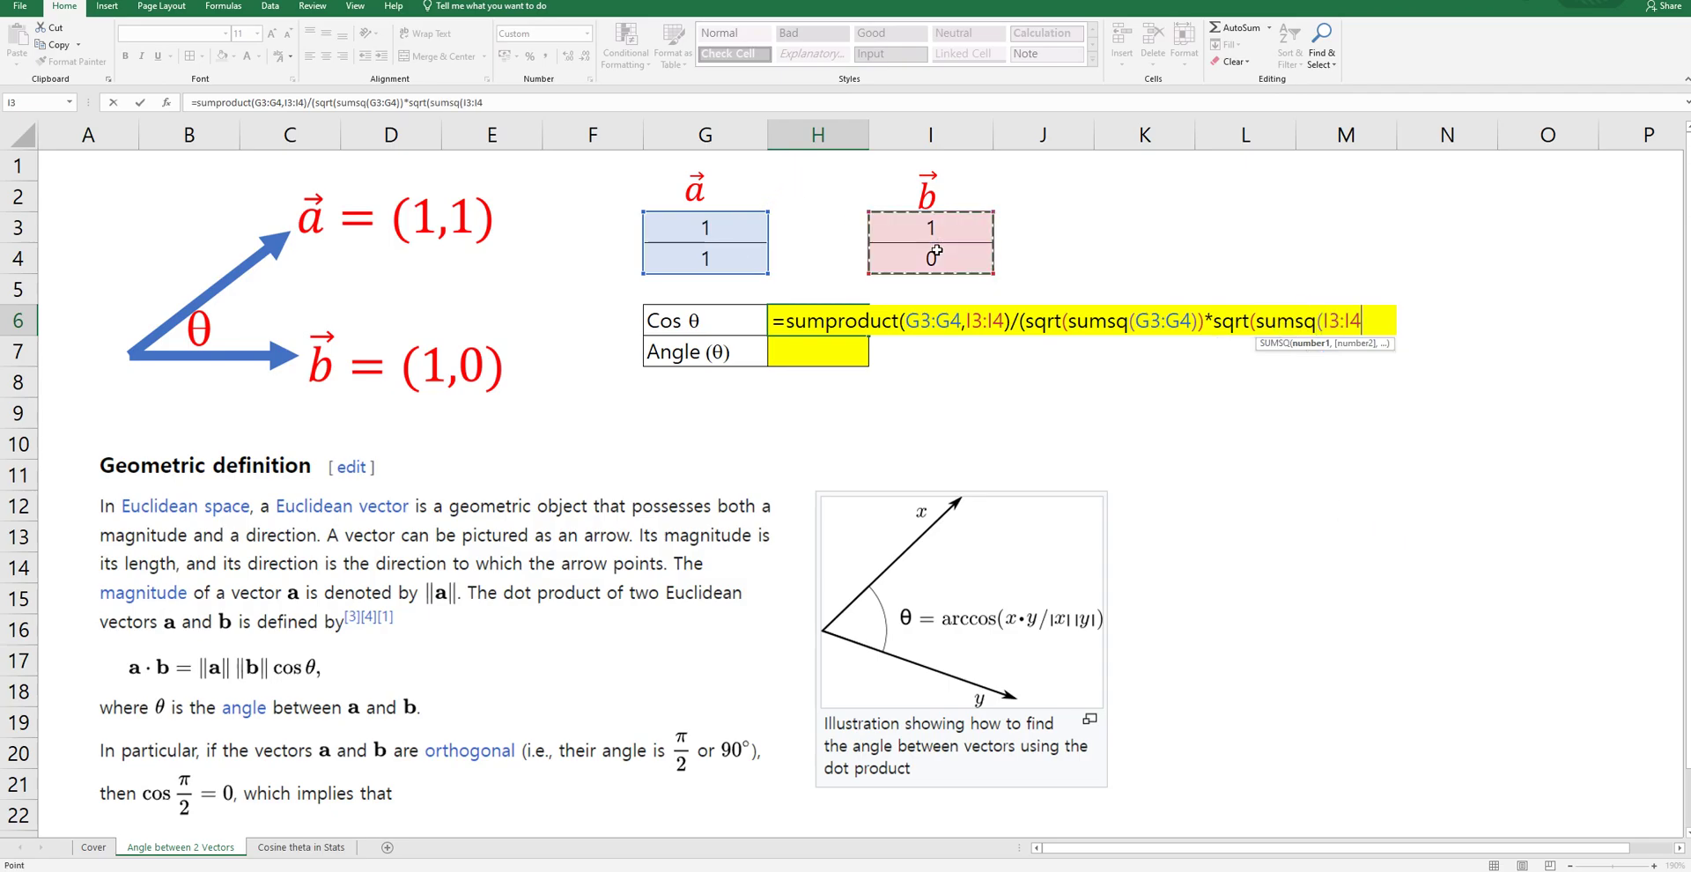
{"action": "type", "text": "))"}
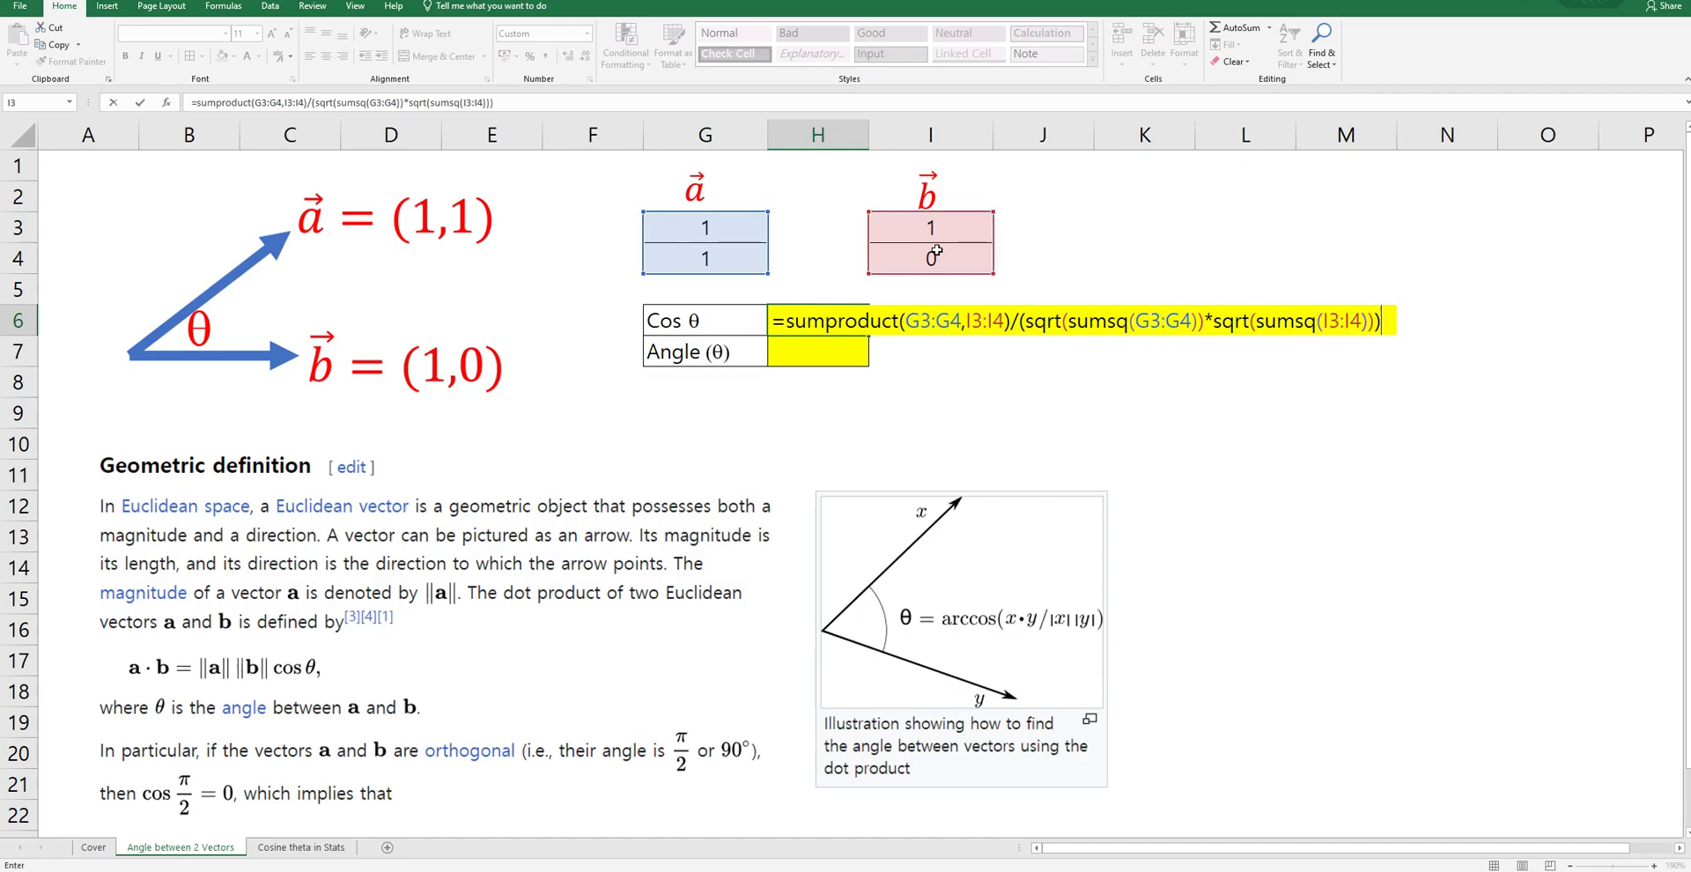
{"action": "key", "text": "Return"}
{"action": "key", "text": "Up"}
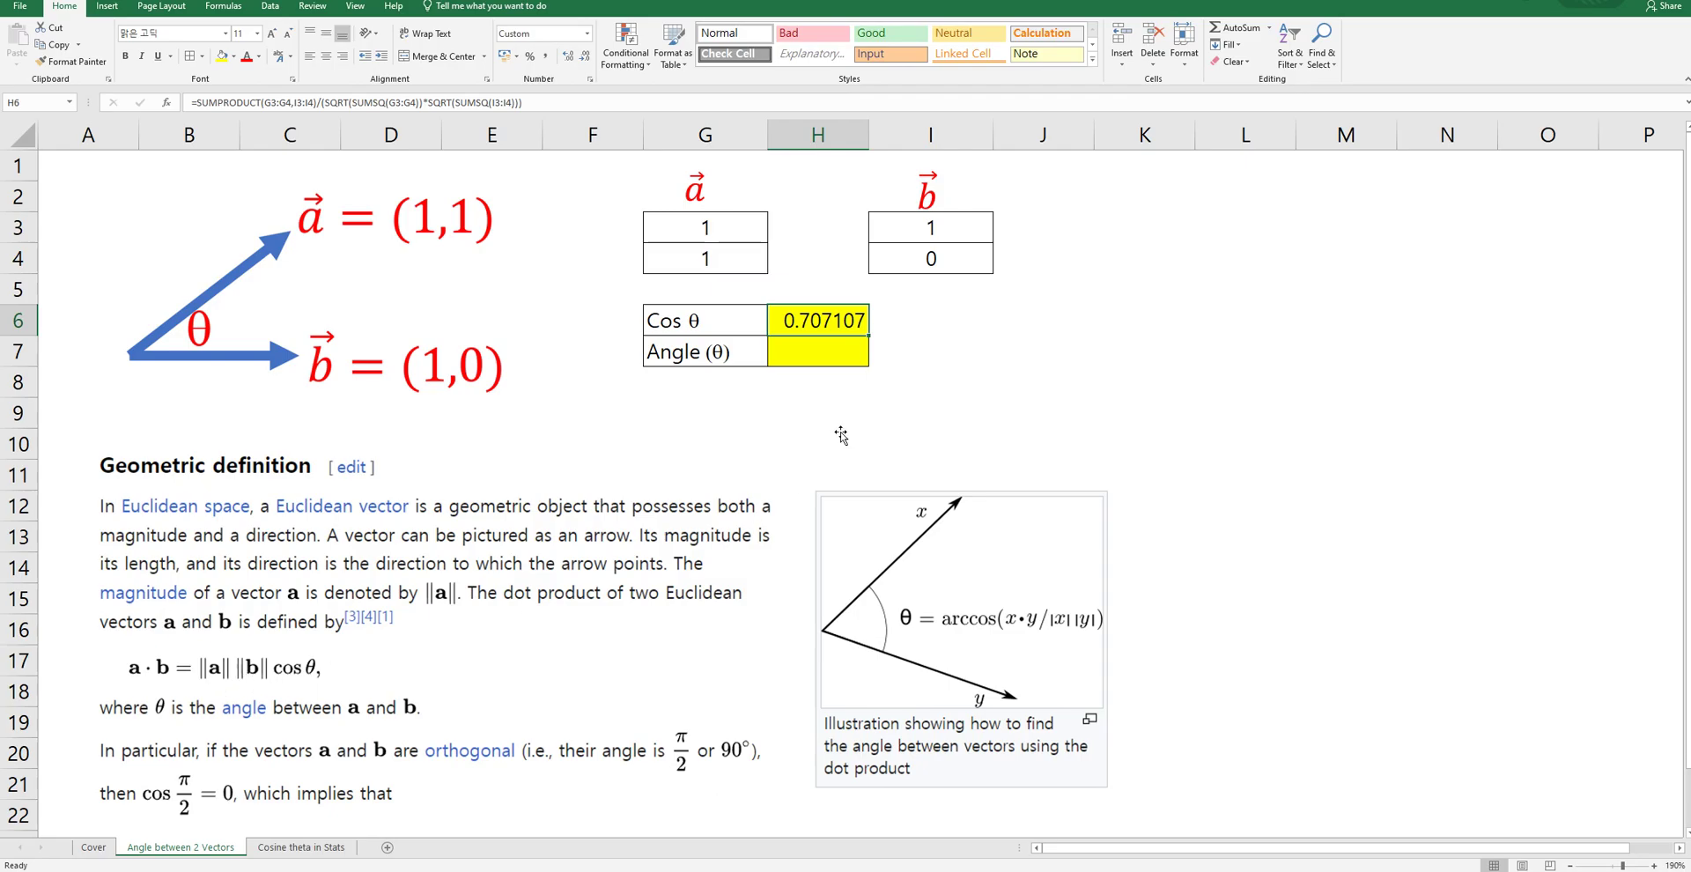
Enter =DEGREES(ACOS(H6)) in H7 so the angle reads 45 degrees.
{"action": "left_click", "coordinate": [801, 354]}
{"action": "type", "text": "="}
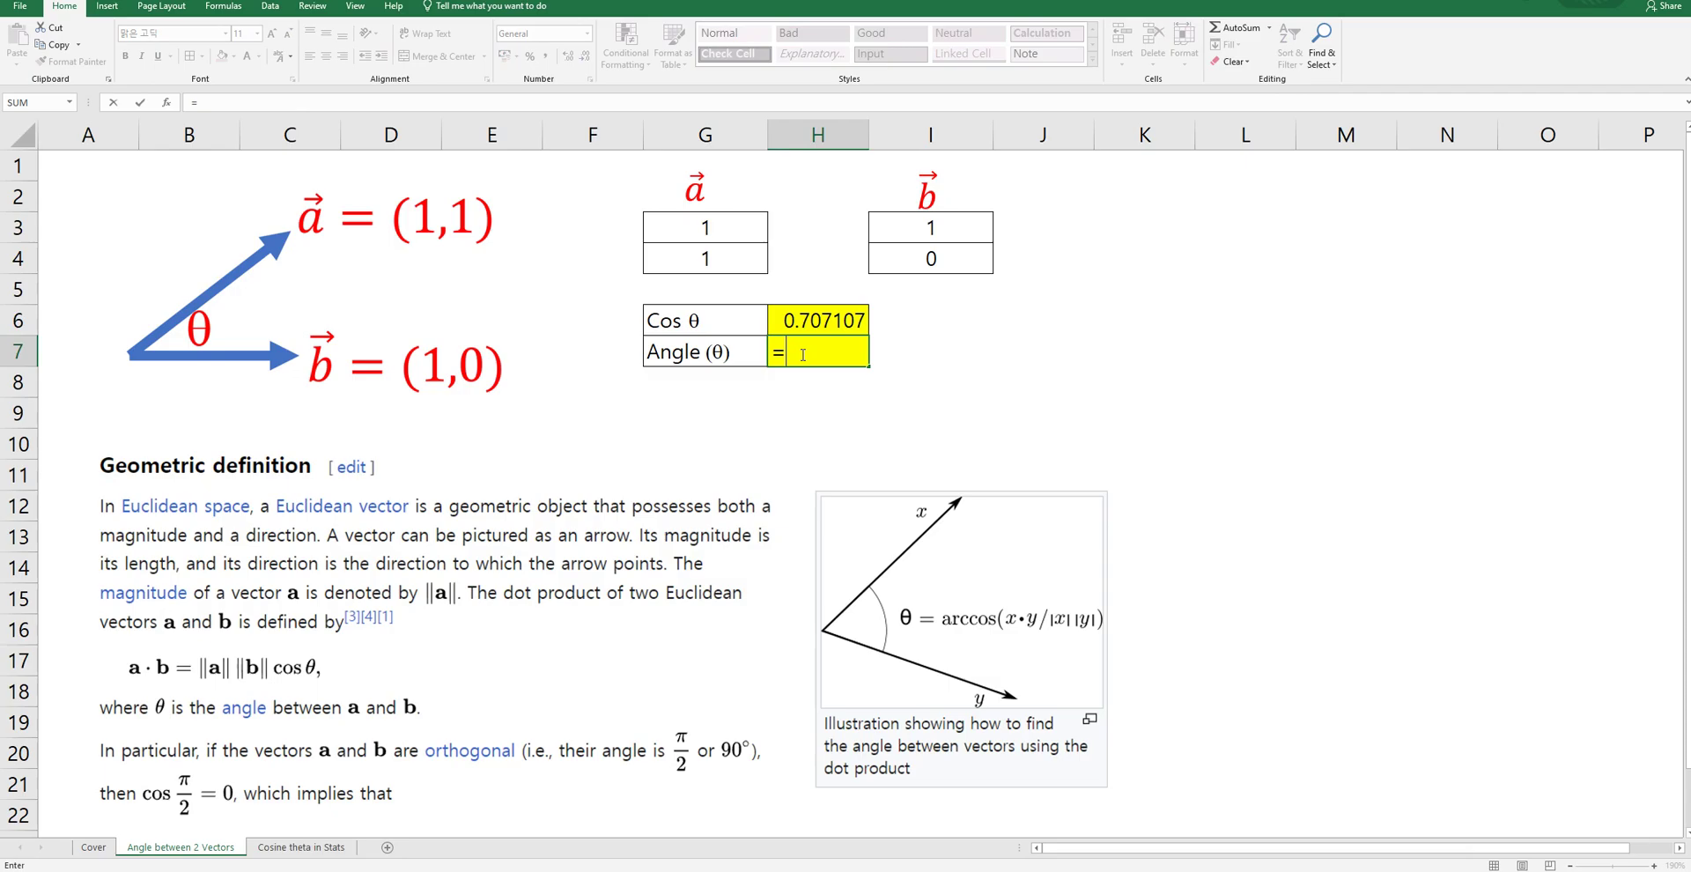
{"action": "type", "text": "degrees"}
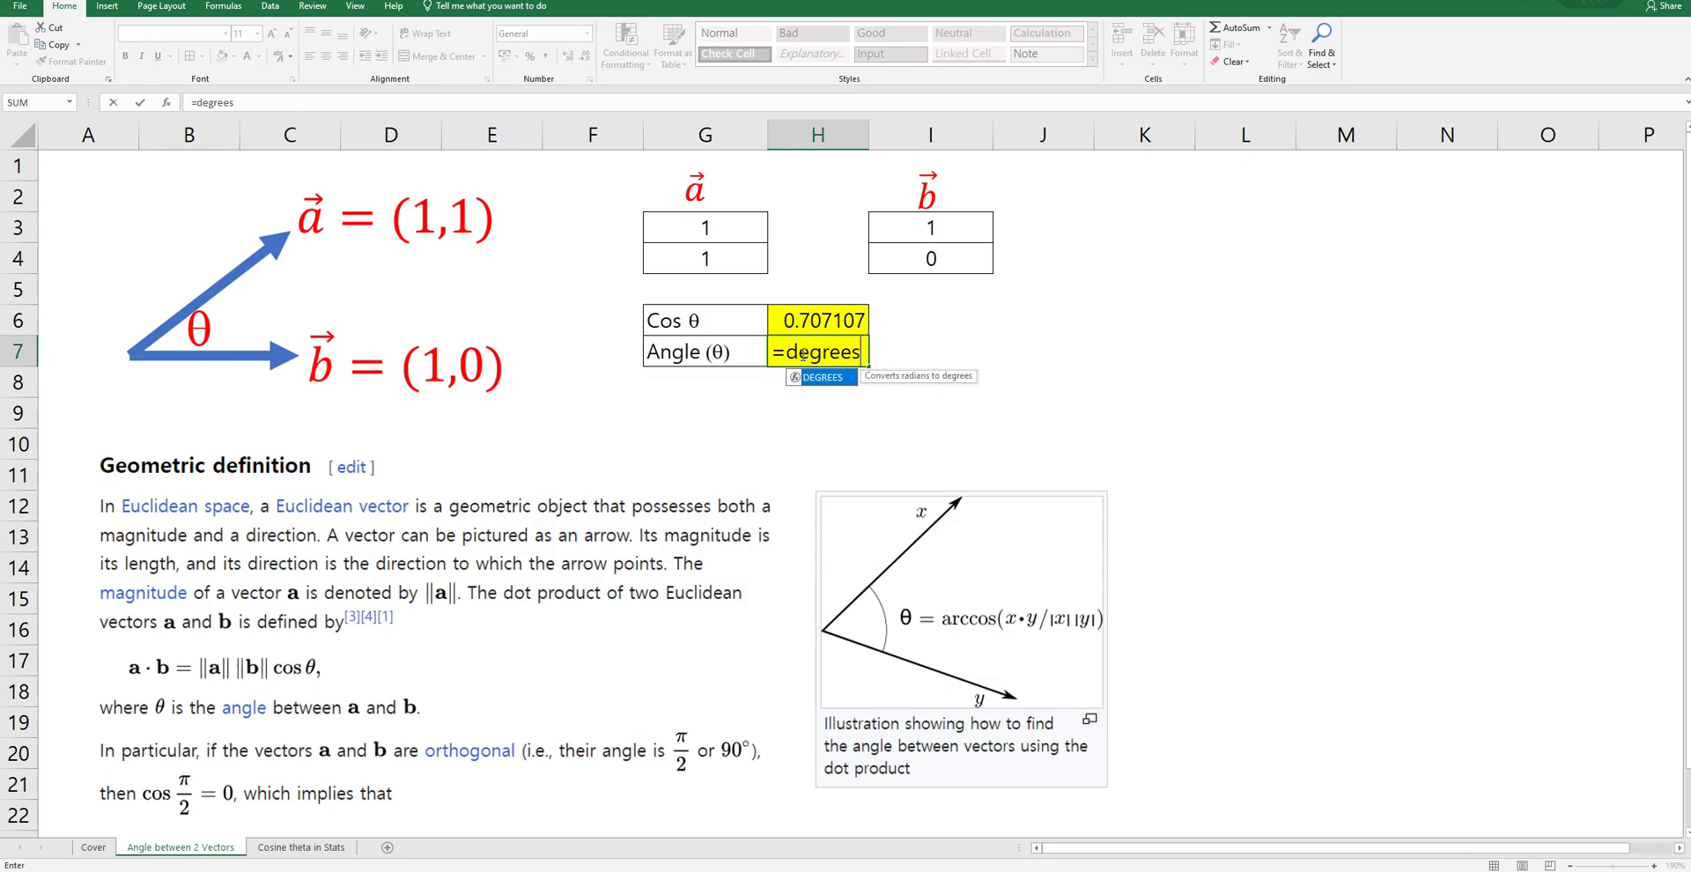
{"action": "type", "text": "("}
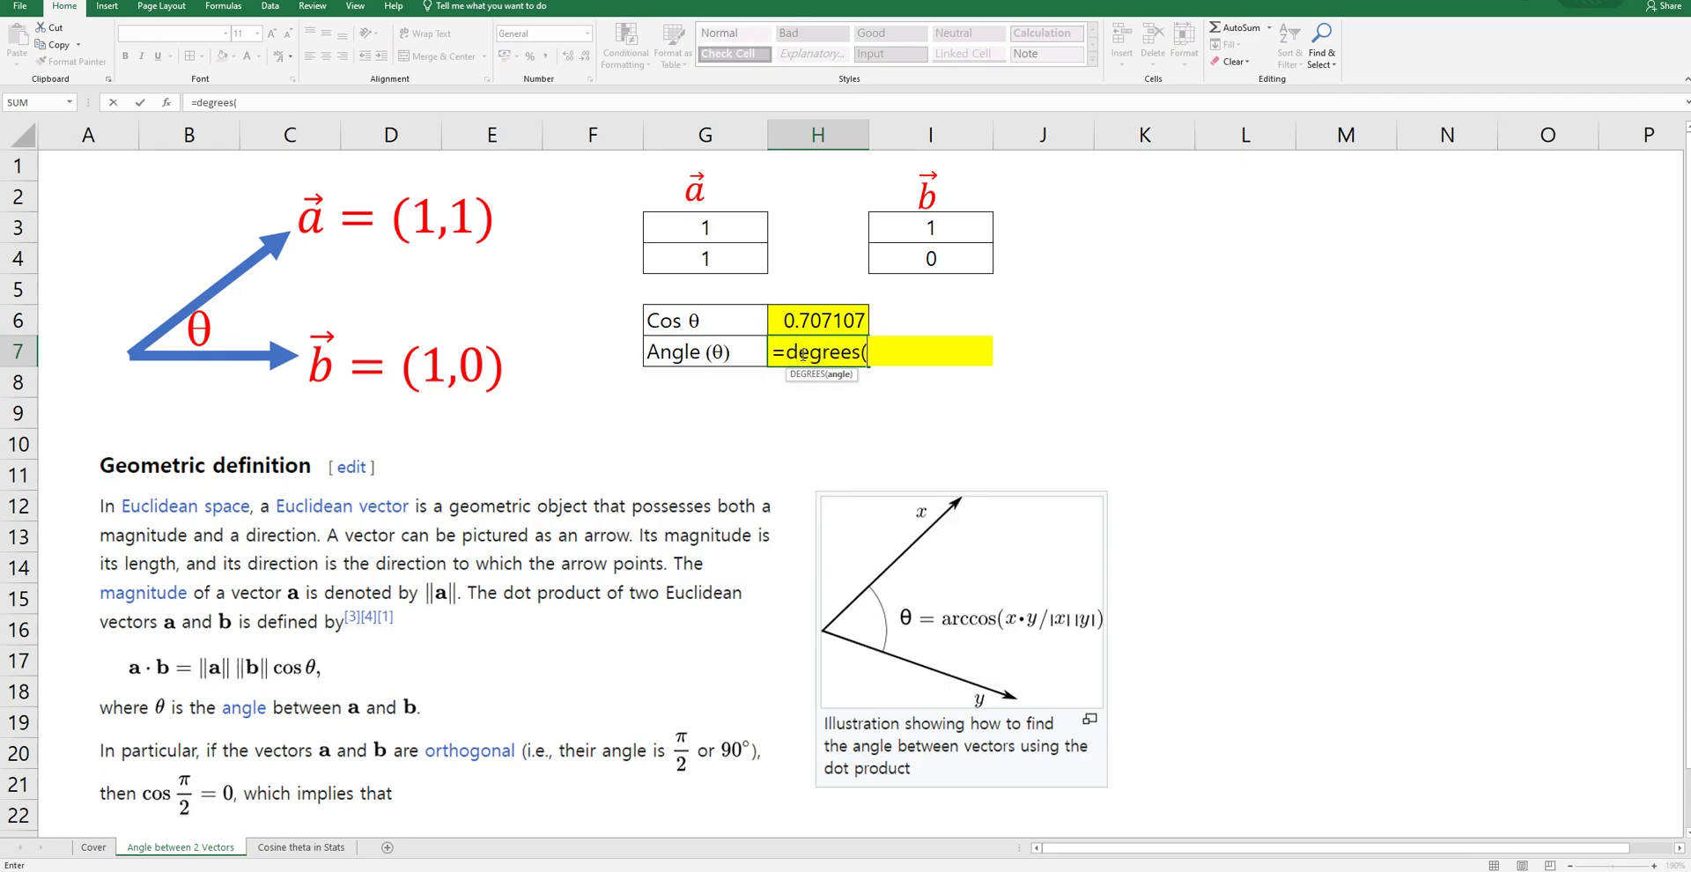
{"action": "type", "text": "acos("}
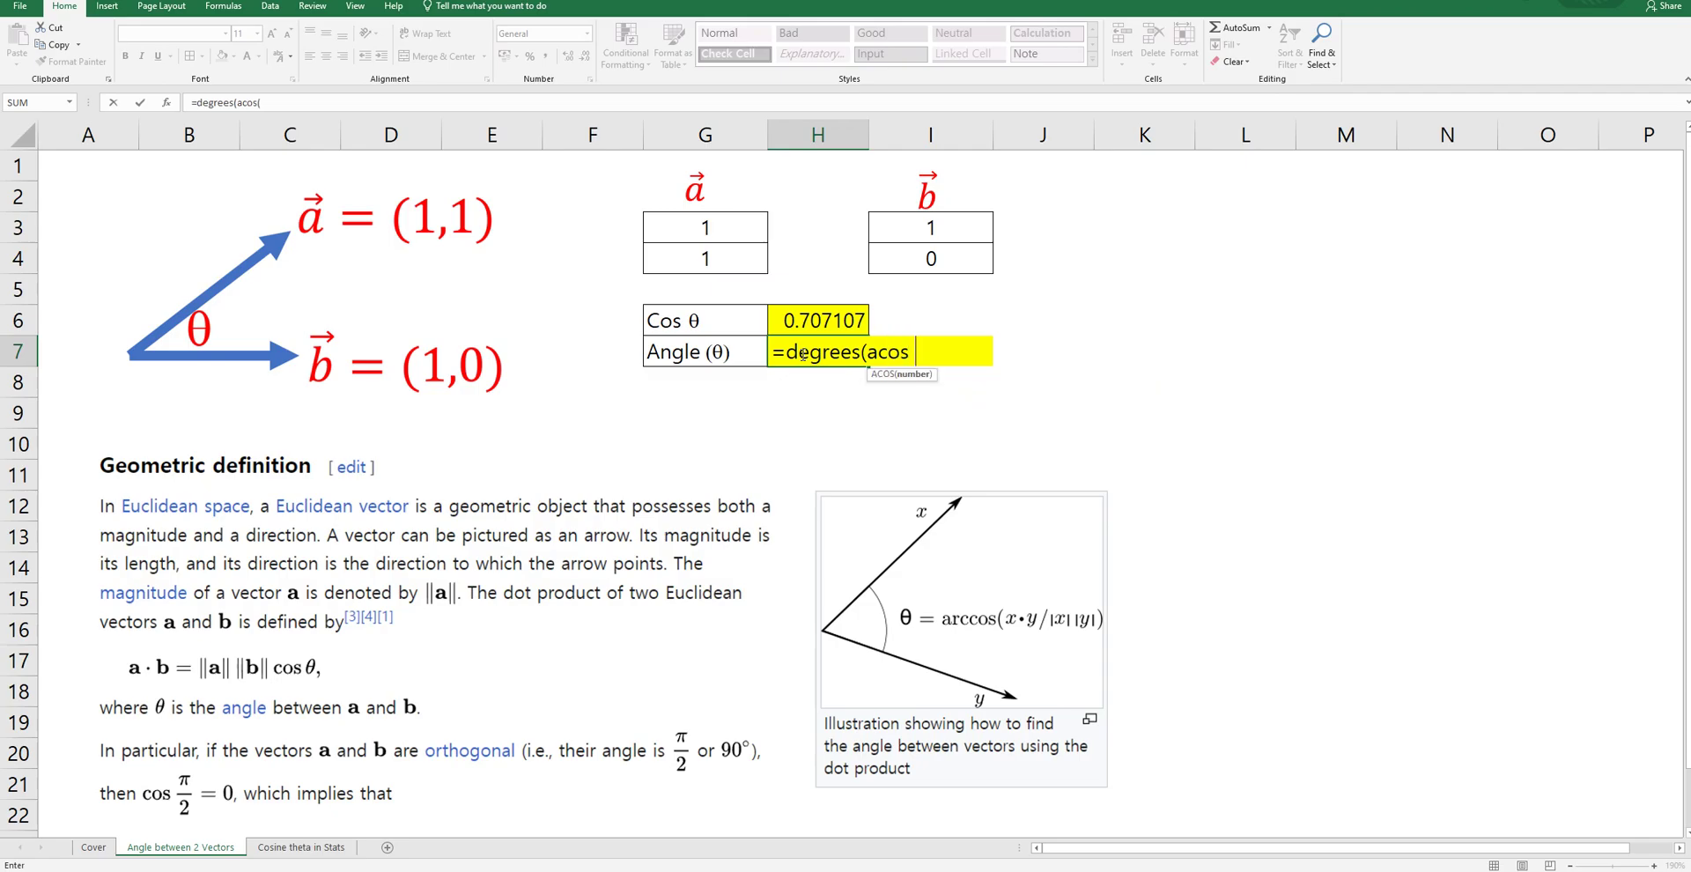
{"action": "key", "text": "Up"}
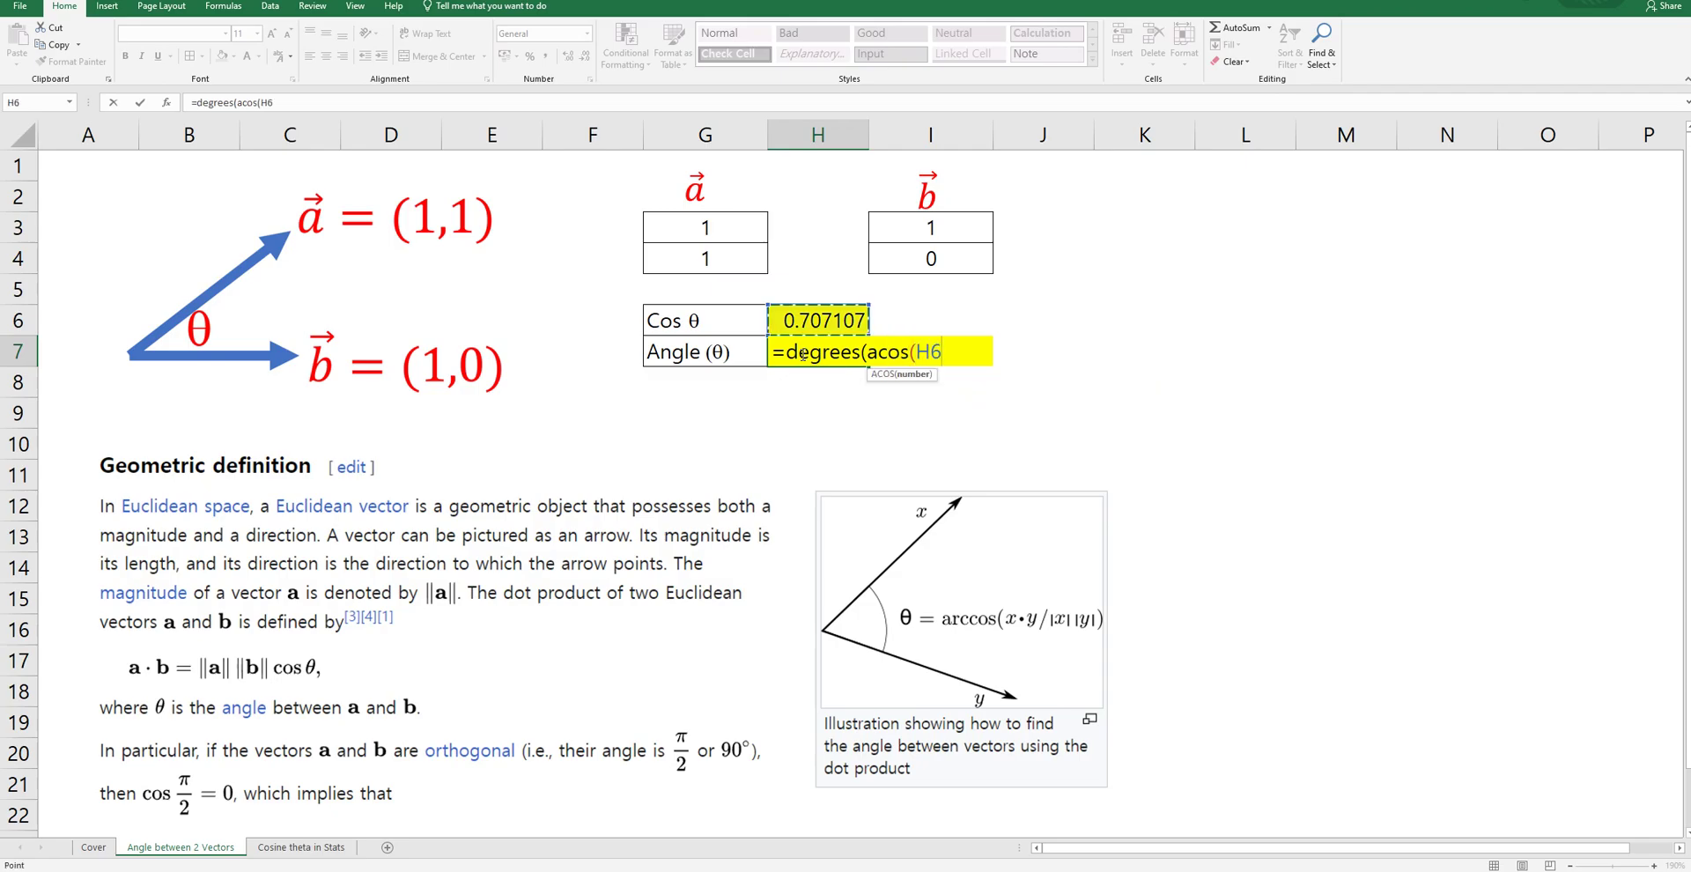
{"action": "type", "text": "))"}
{"action": "key", "text": "Return"}
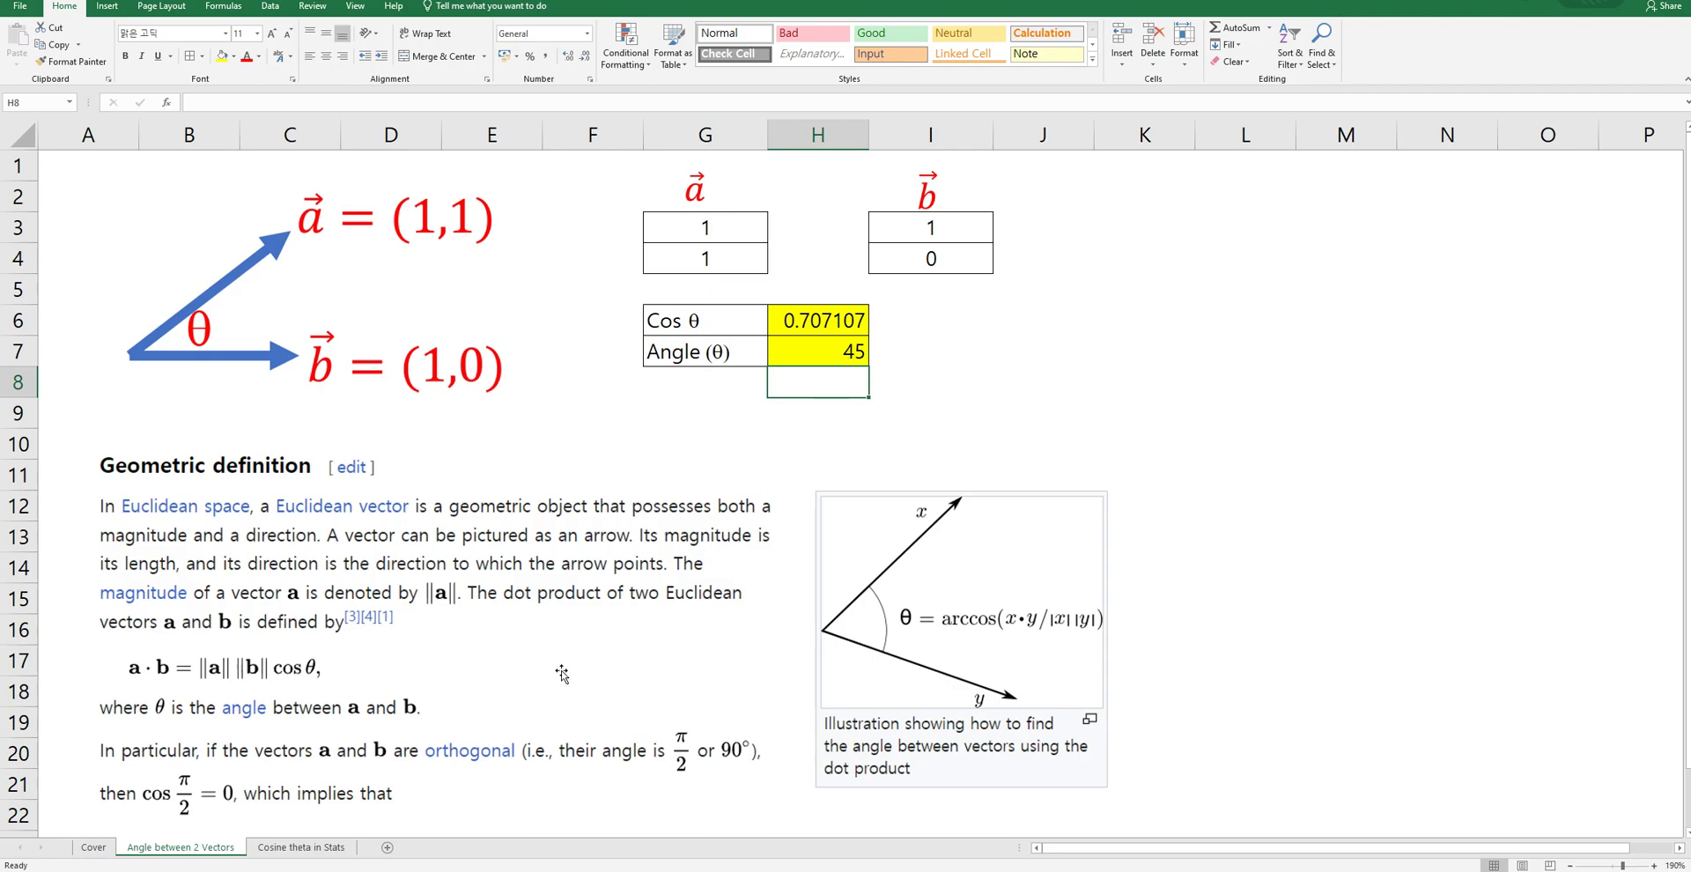
{"action": "left_click", "coordinate": [317, 847]}
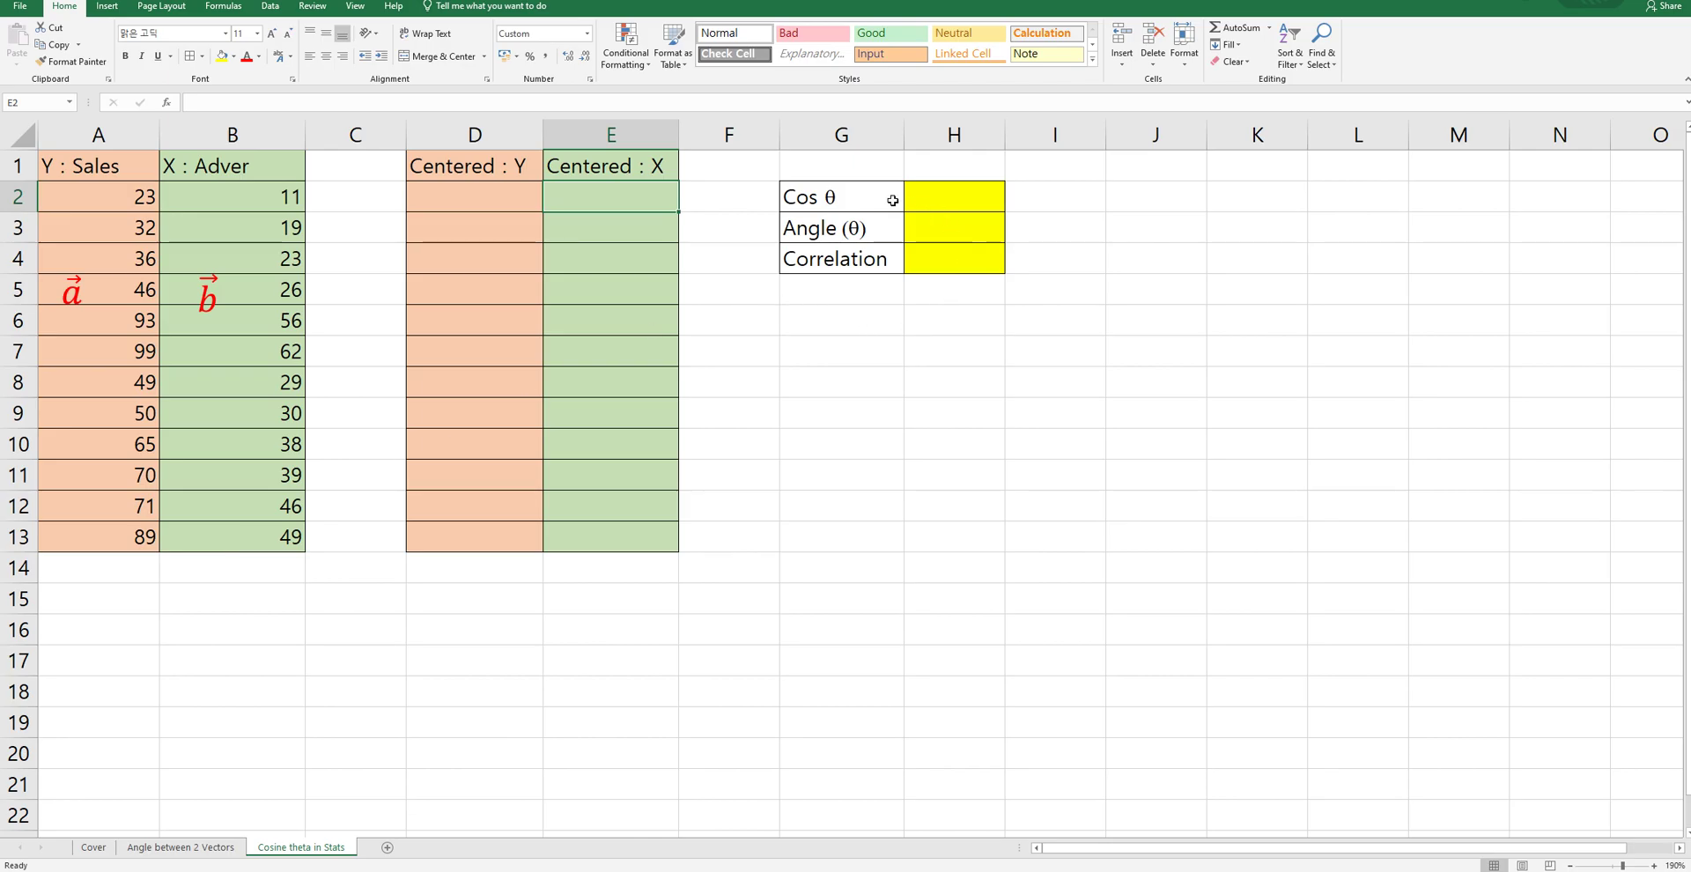
Select D2, the first Centered : Y cell on the Cosine theta in Stats sheet.
{"action": "left_click", "coordinate": [506, 190]}
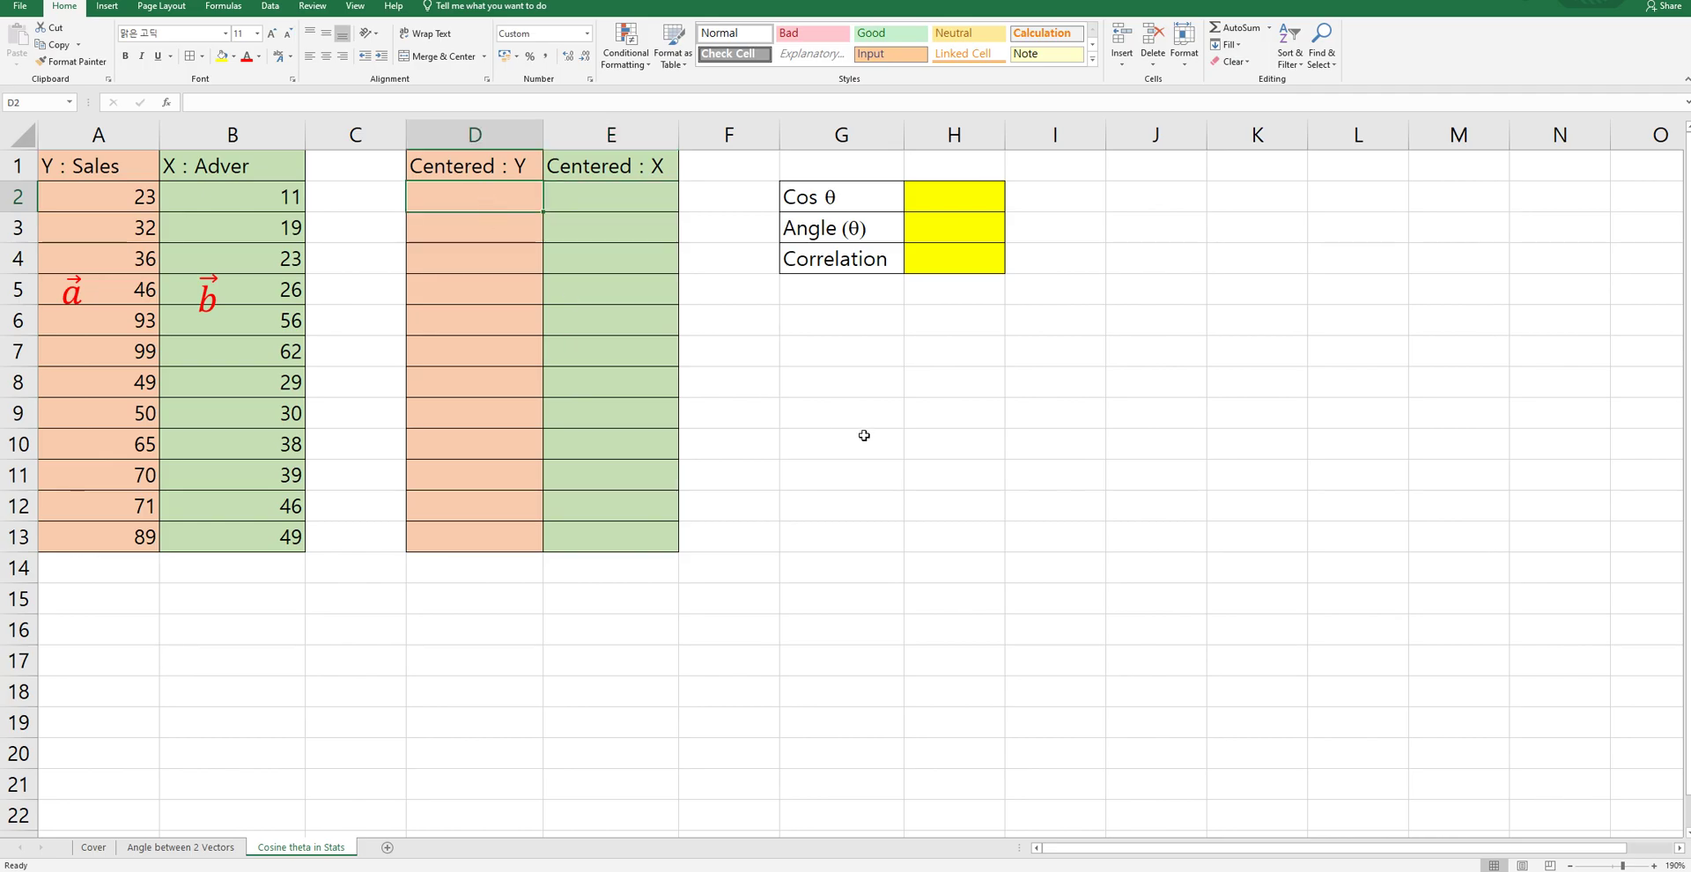
In D2, enter =A2-AVERAGE($A$2:$A$13) to center the first Sales value.
{"action": "type", "text": "="}
{"action": "key", "text": "Left"}
{"action": "key", "text": "Left"}
{"action": "key", "text": "Left"}
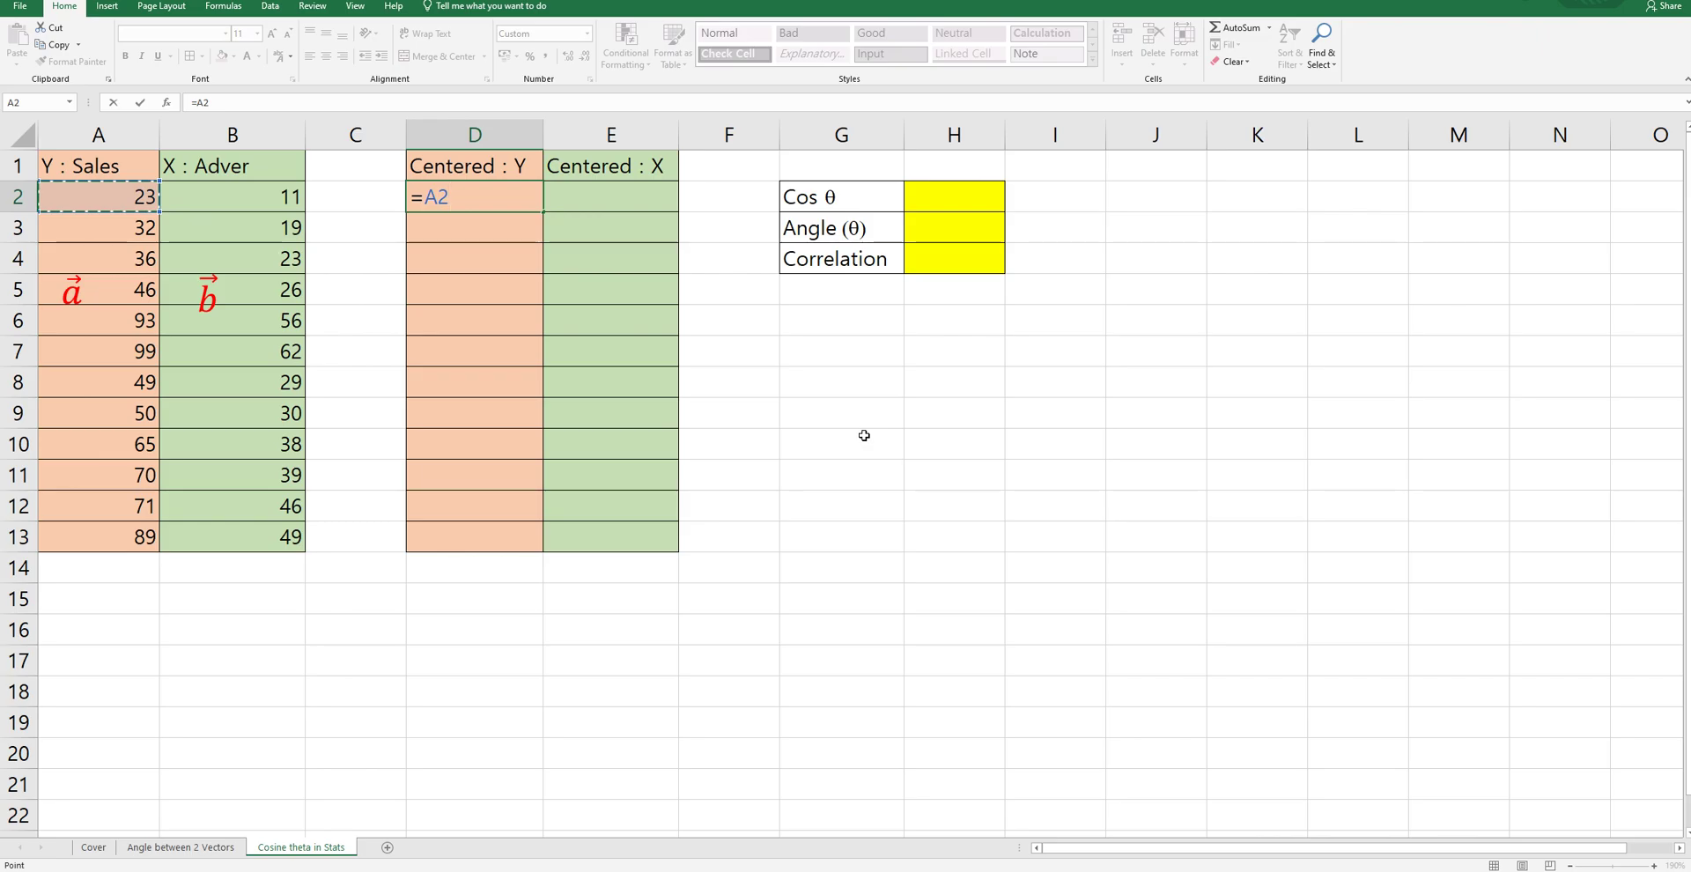
{"action": "type", "text": "-av"}
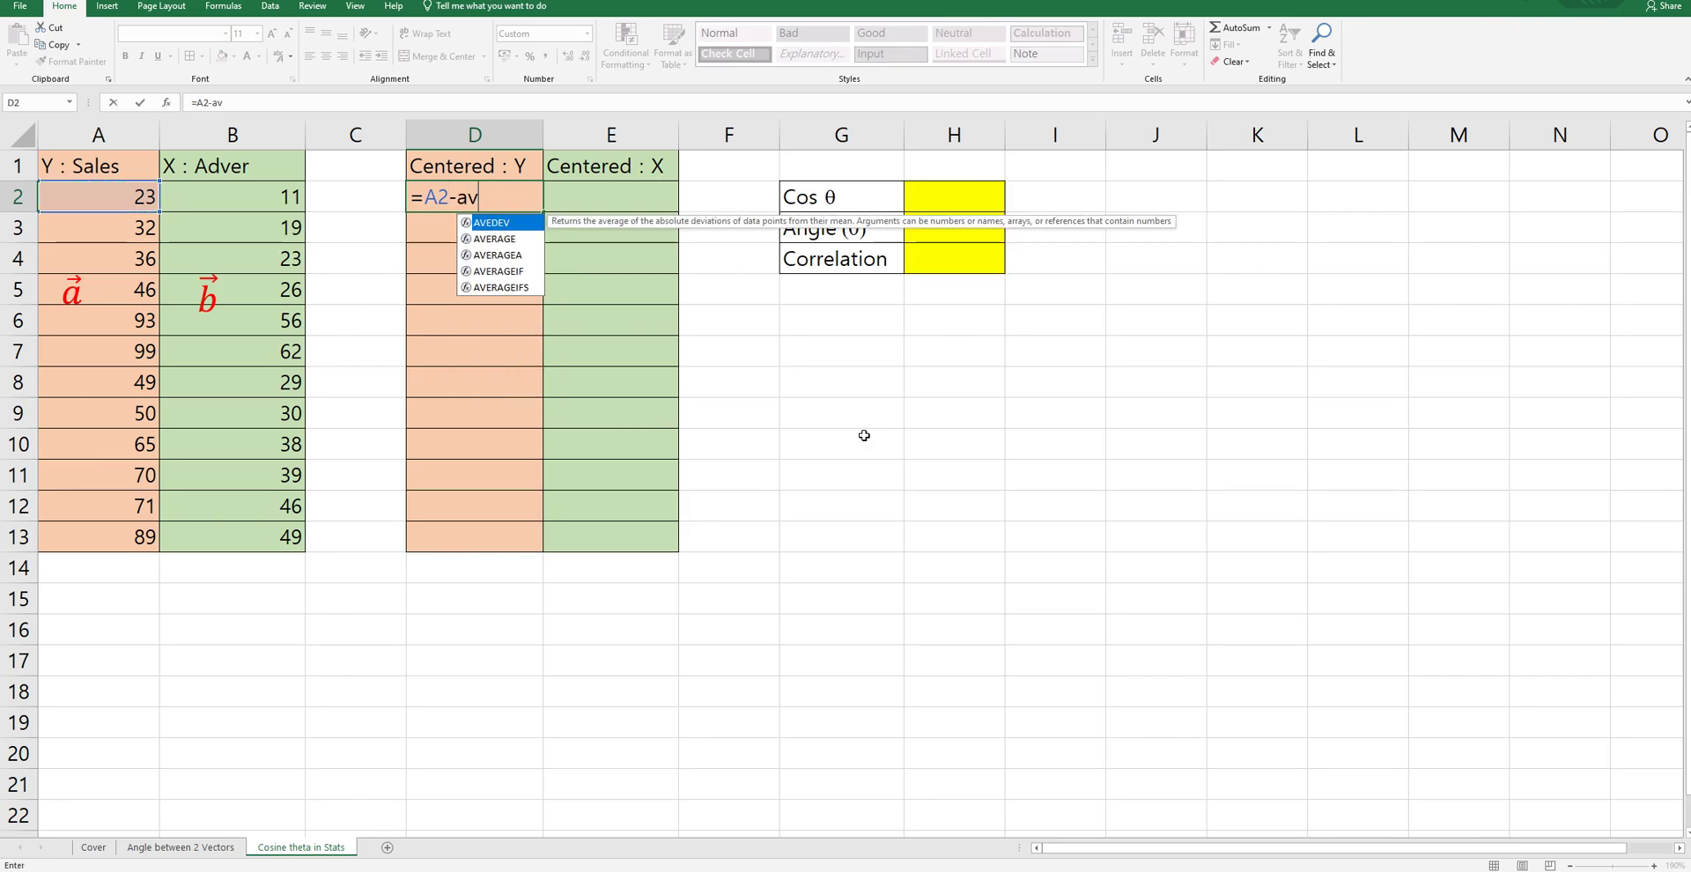
{"action": "type", "text": "erage("}
{"action": "key", "text": "Left"}
{"action": "key", "text": "Left"}
{"action": "key", "text": "Left"}
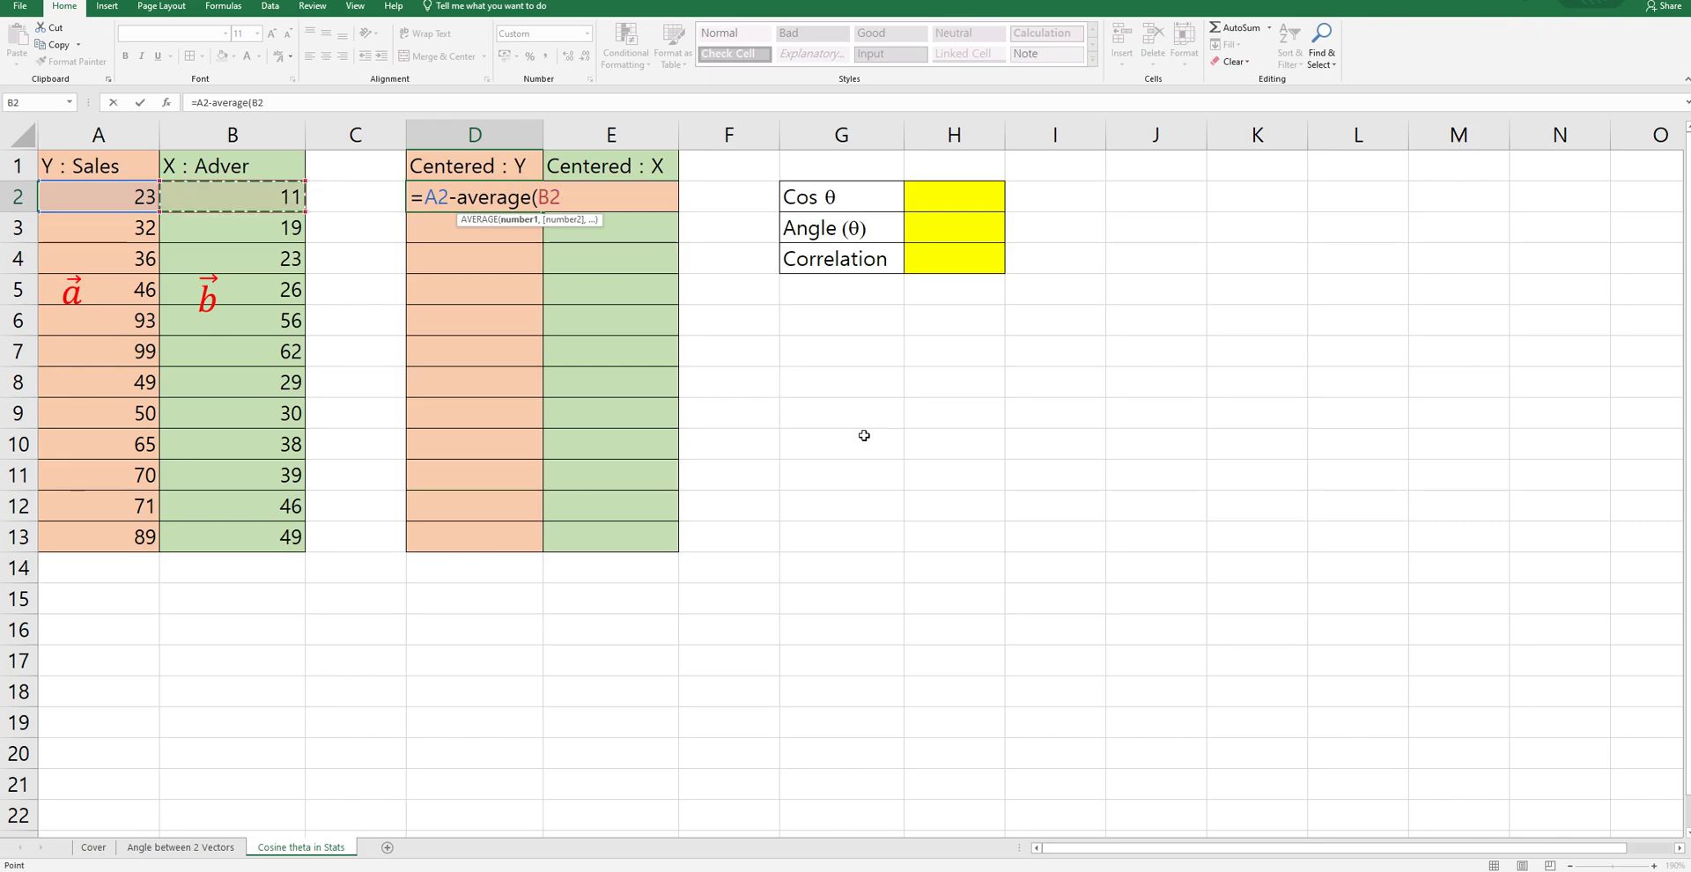
{"action": "key", "text": "shift+Down"}
{"action": "key", "text": "F4"}
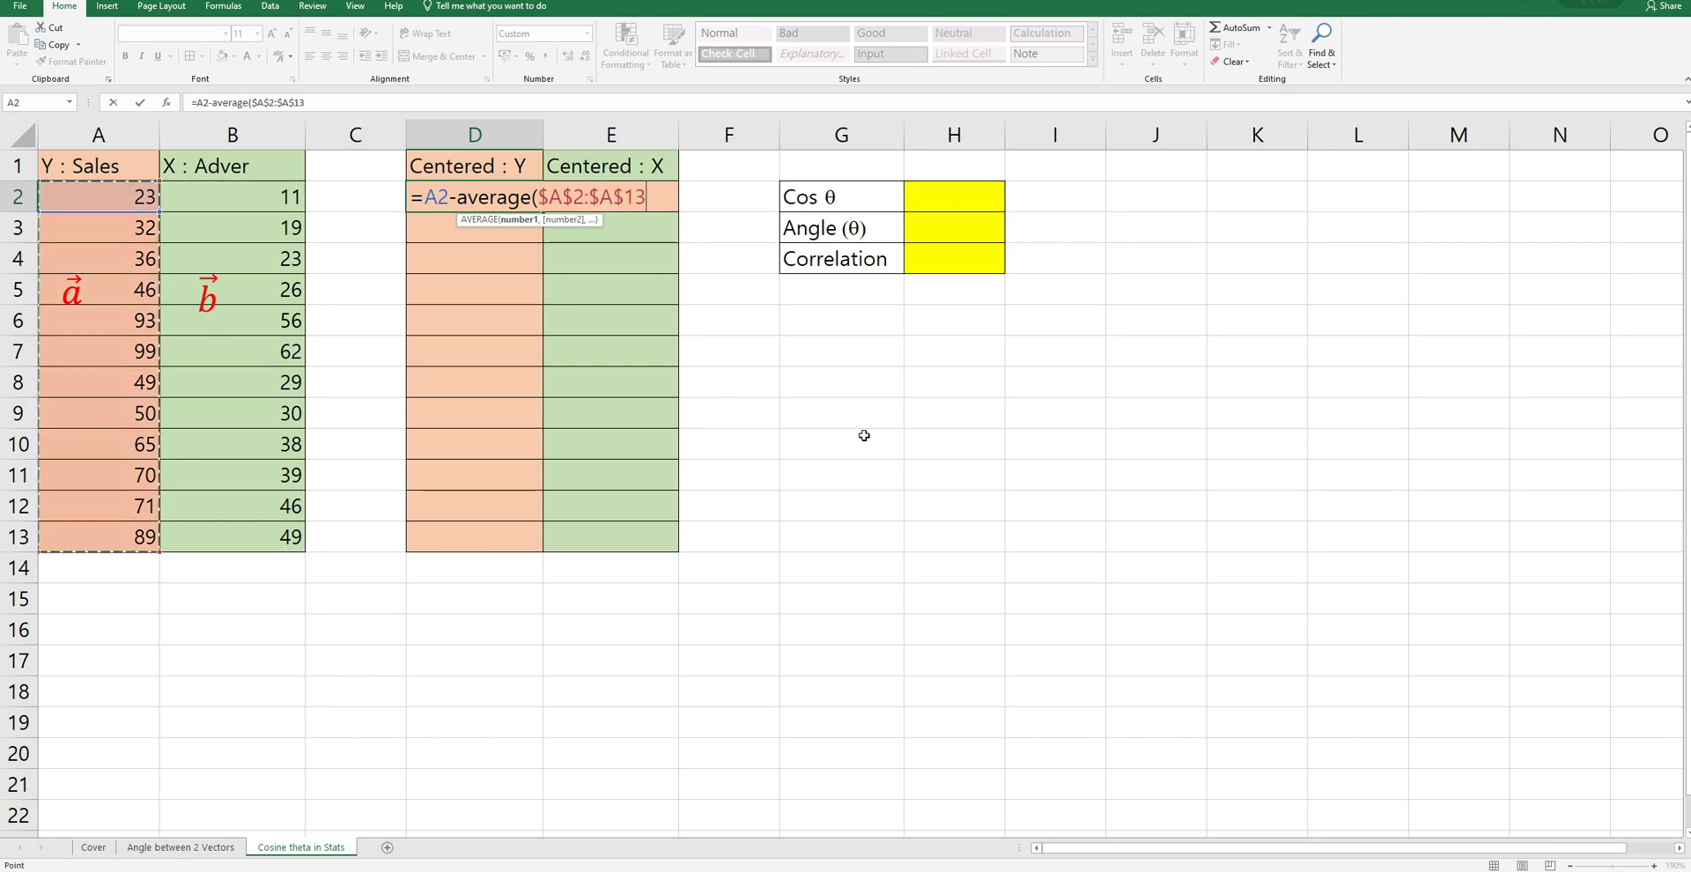
{"action": "key", "text": "Return"}
Copy the D2 formula down to D13, giving Centered Y values from -37.25 to 28.75.
{"action": "key", "text": "Up"}
{"action": "key", "text": "ctrl+c"}
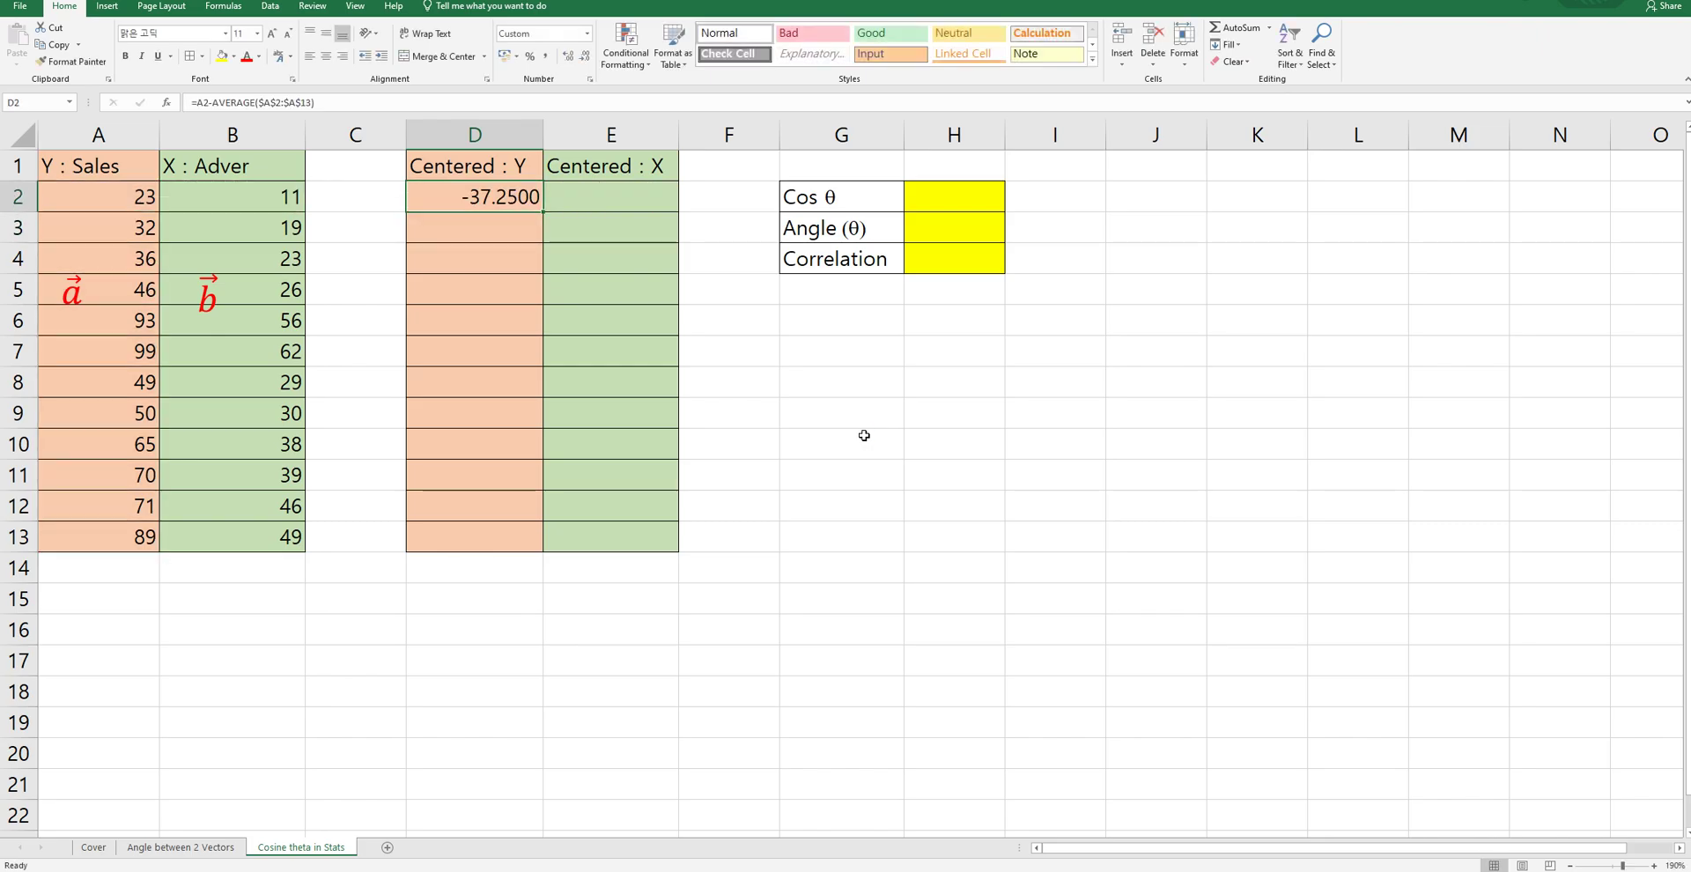
{"action": "key", "text": "Down"}
{"action": "key", "text": "shift+Down"}
{"action": "key", "text": "shift+Down"}
{"action": "key", "text": "shift+Down"}
{"action": "key", "text": "shift+Down"}
{"action": "key", "text": "shift+Down"}
{"action": "key", "text": "shift+Down"}
{"action": "key", "text": "shift+Down"}
{"action": "key", "text": "shift+Down"}
{"action": "key", "text": "shift+Down"}
{"action": "key", "text": "shift+Down"}
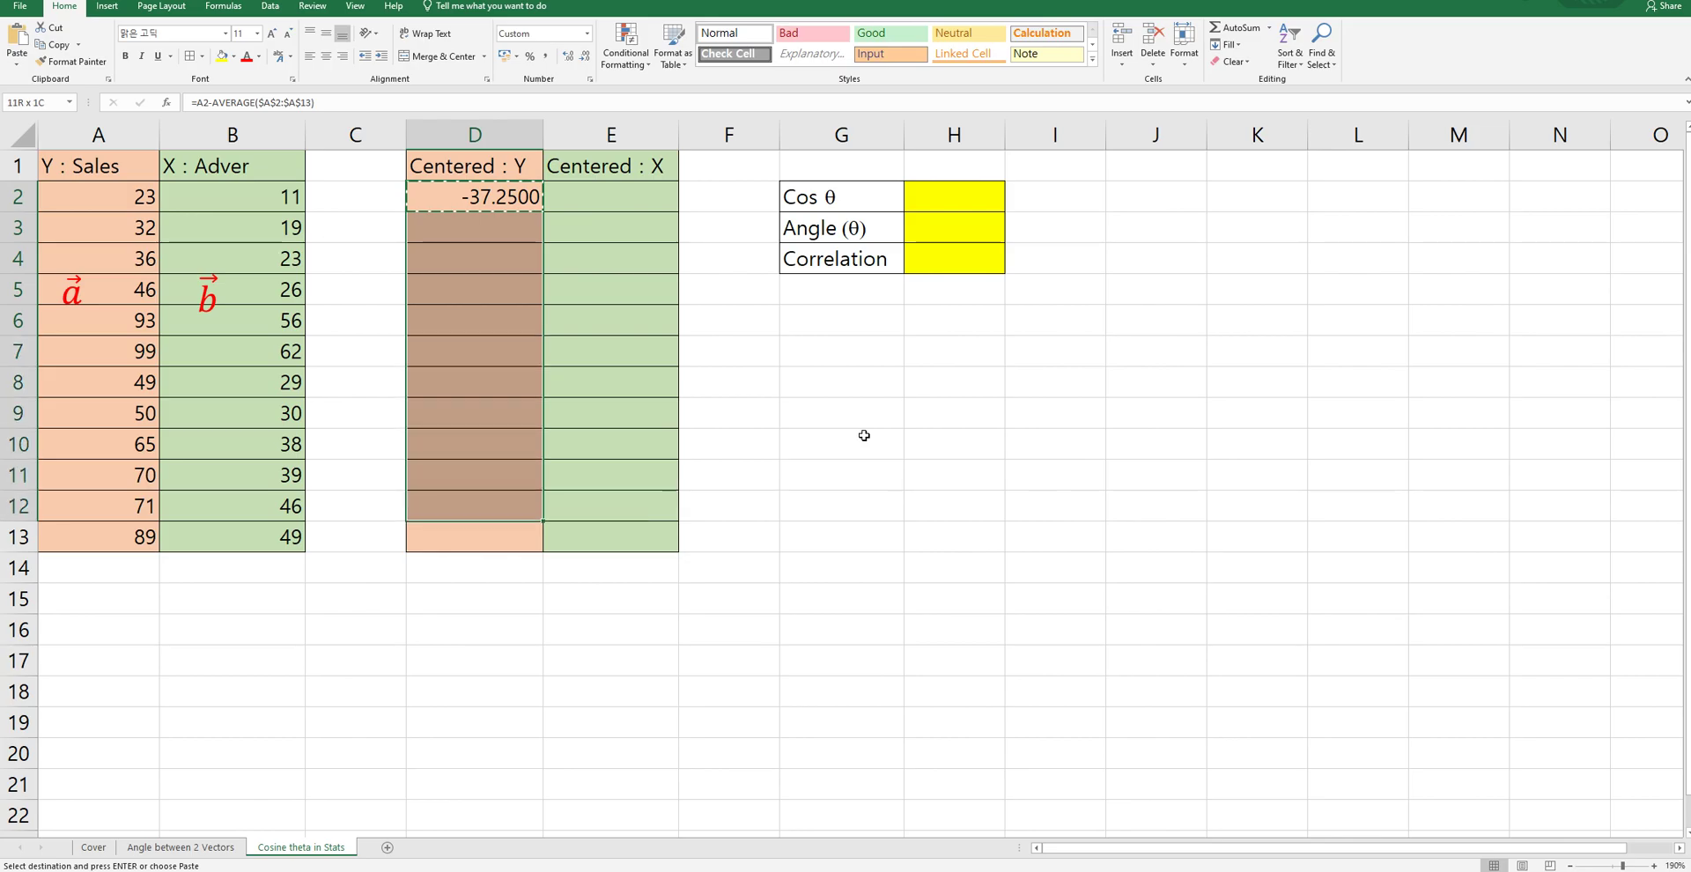
{"action": "key", "text": "ctrl+v"}
{"action": "key", "text": "Up"}
In E2, enter =B2-AVERAGE($B$2:$B$13) to center the first Adver value.
{"action": "key", "text": "Right"}
{"action": "type", "text": "="}
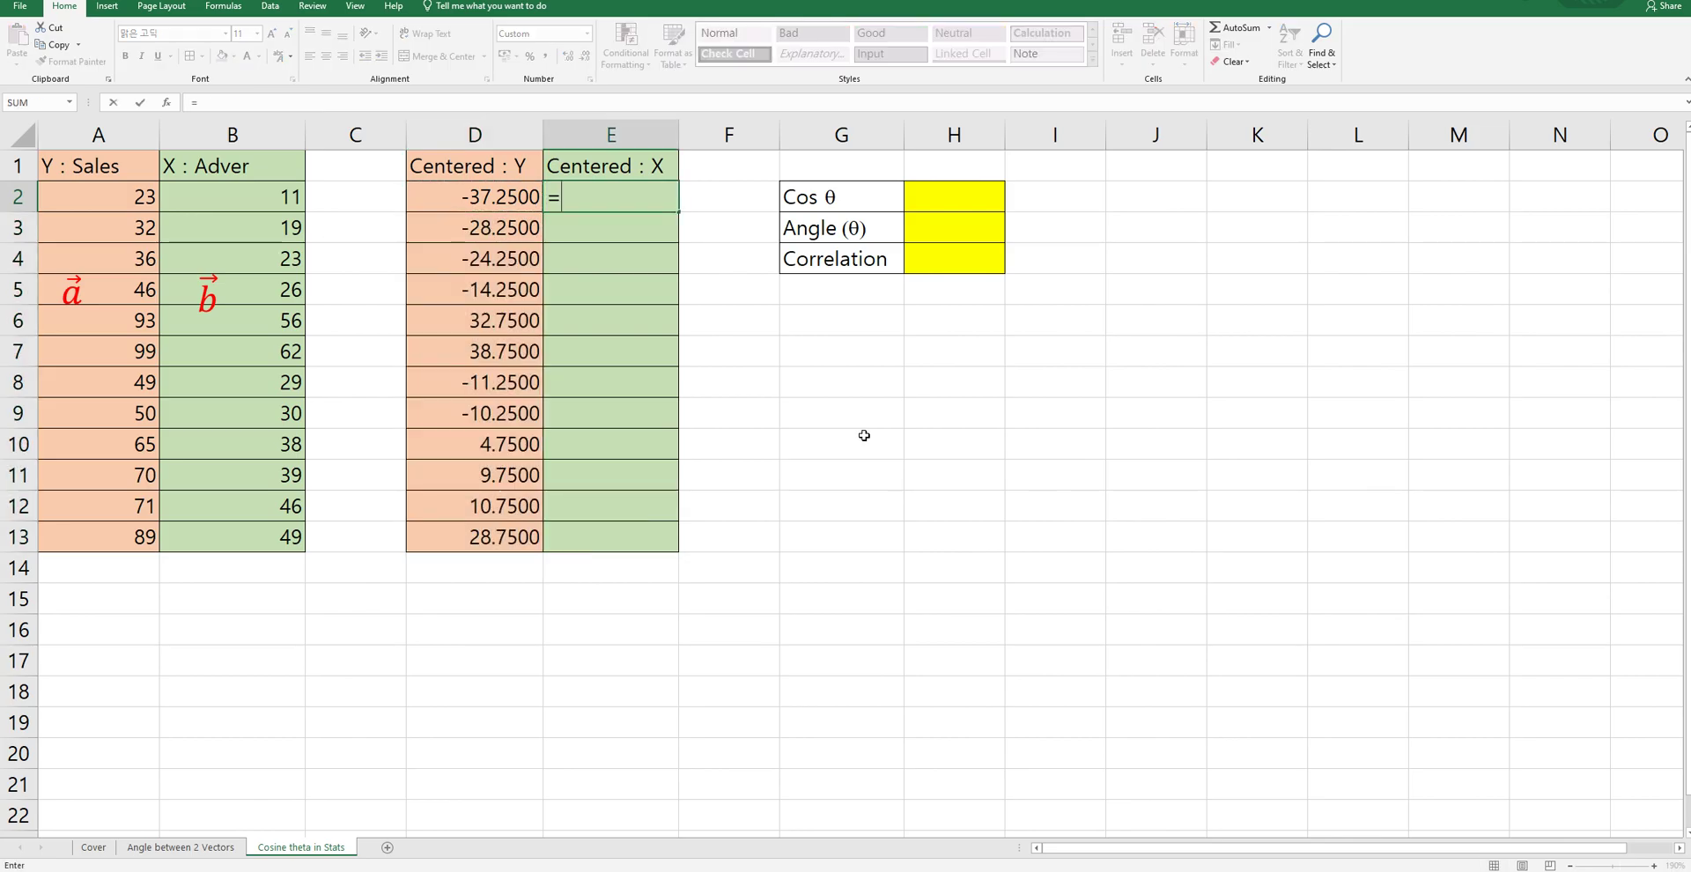
{"action": "key", "text": "Left"}
{"action": "key", "text": "Left"}
{"action": "key", "text": "Left"}
{"action": "type", "text": "-average("}
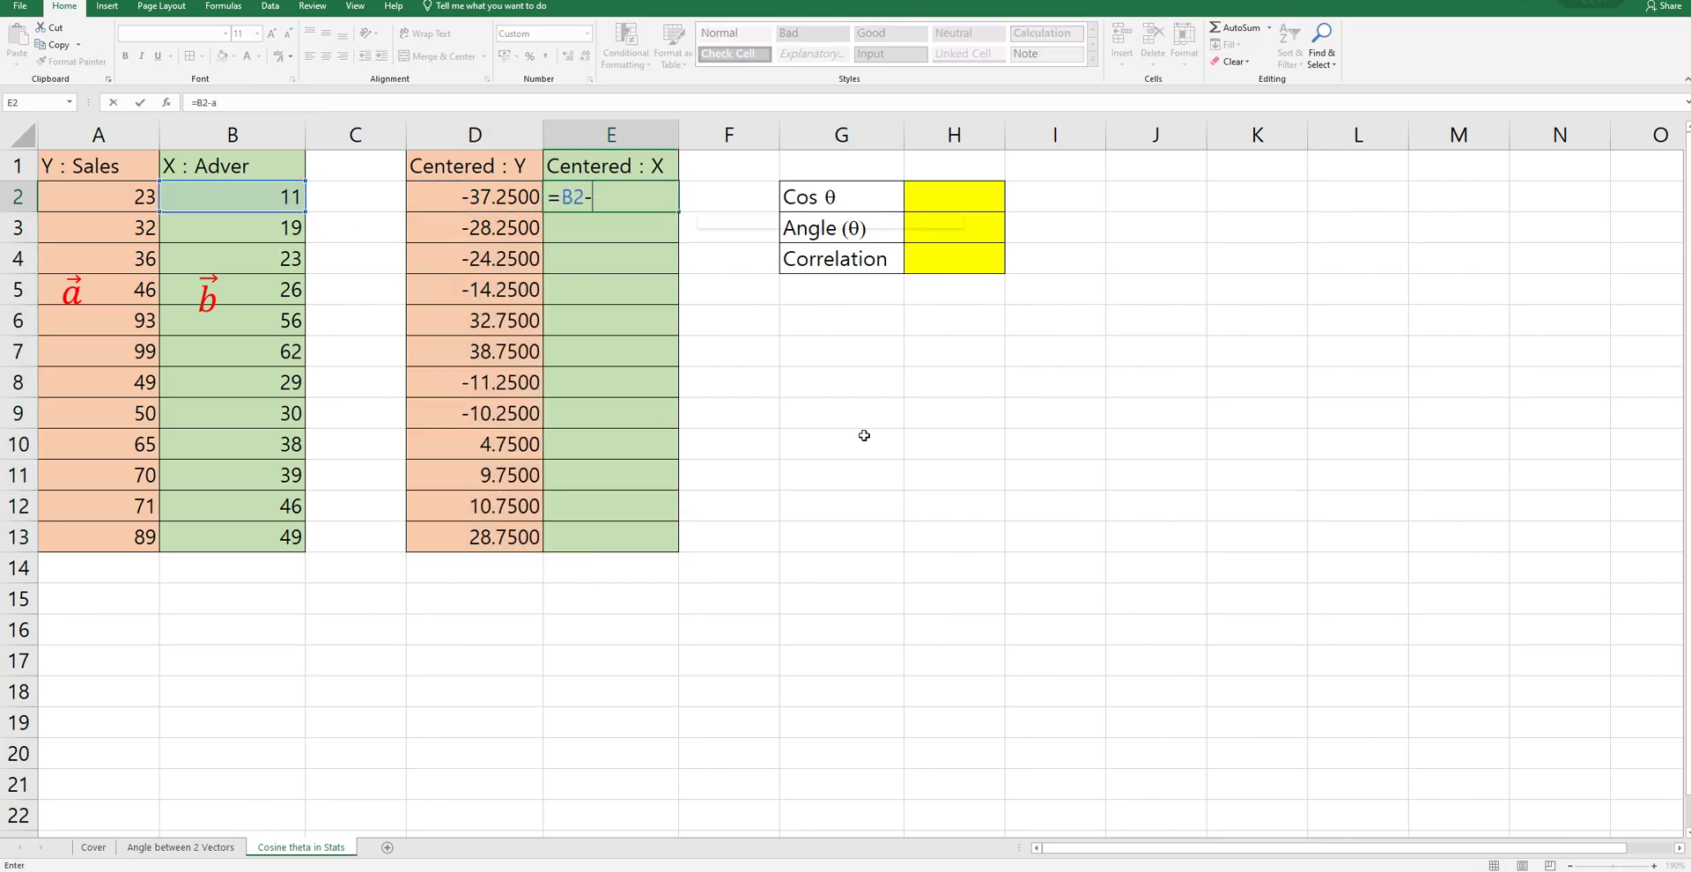
{"action": "key", "text": "Left"}
{"action": "key", "text": "Left"}
{"action": "key", "text": "Left"}
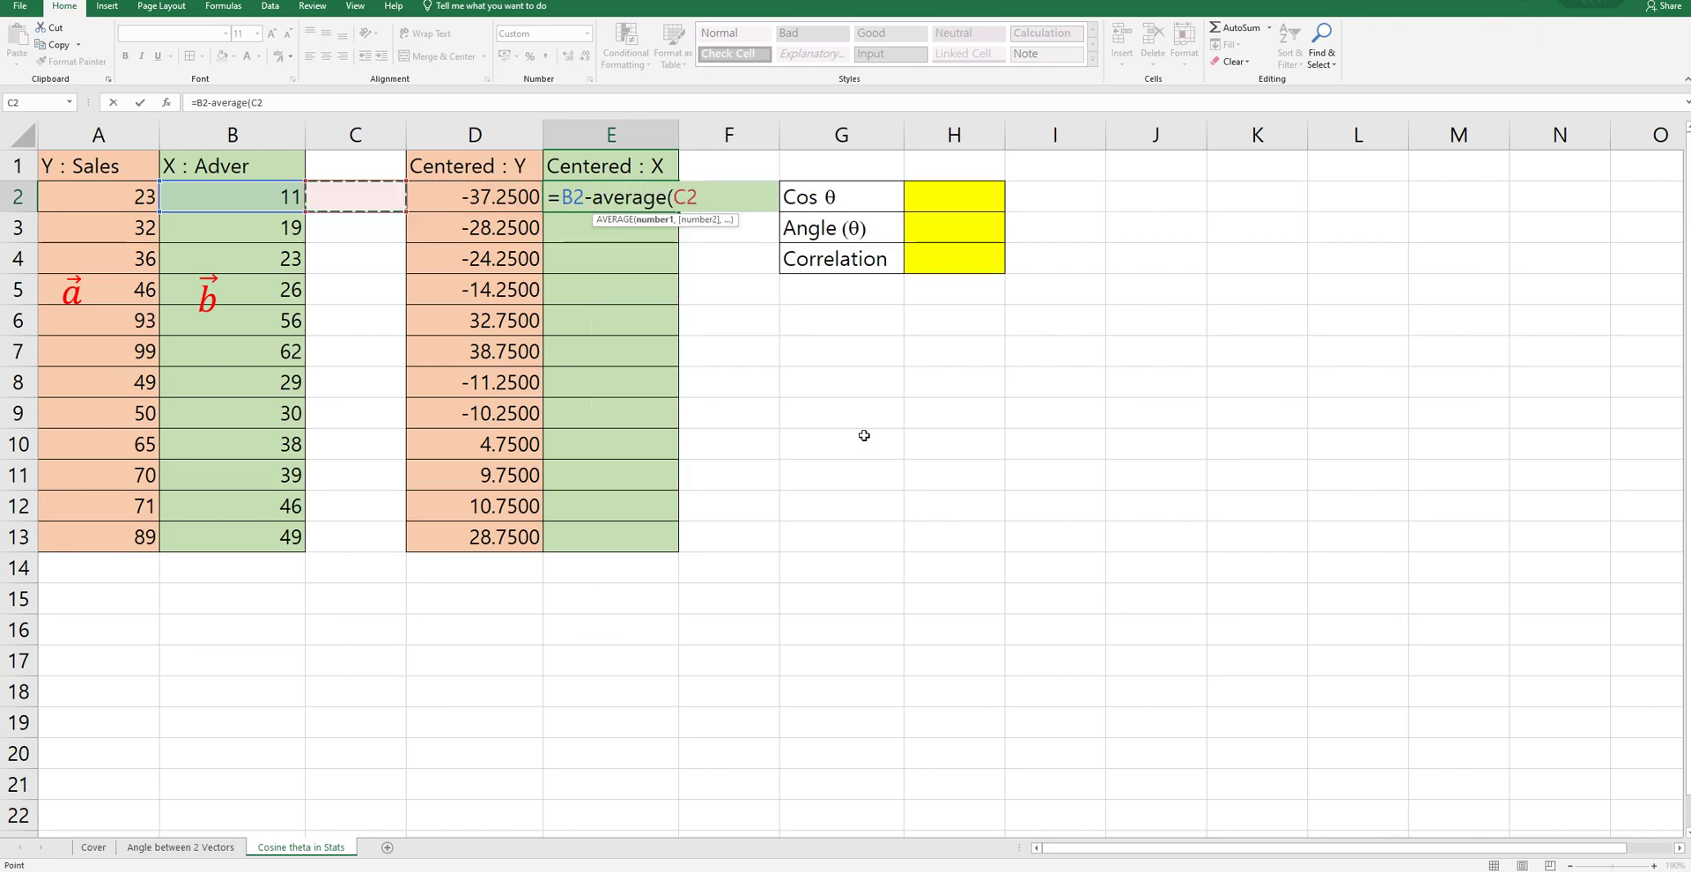
{"action": "key", "text": "ctrl+shift+Down"}
{"action": "key", "text": "F4"}
{"action": "key", "text": "Return"}
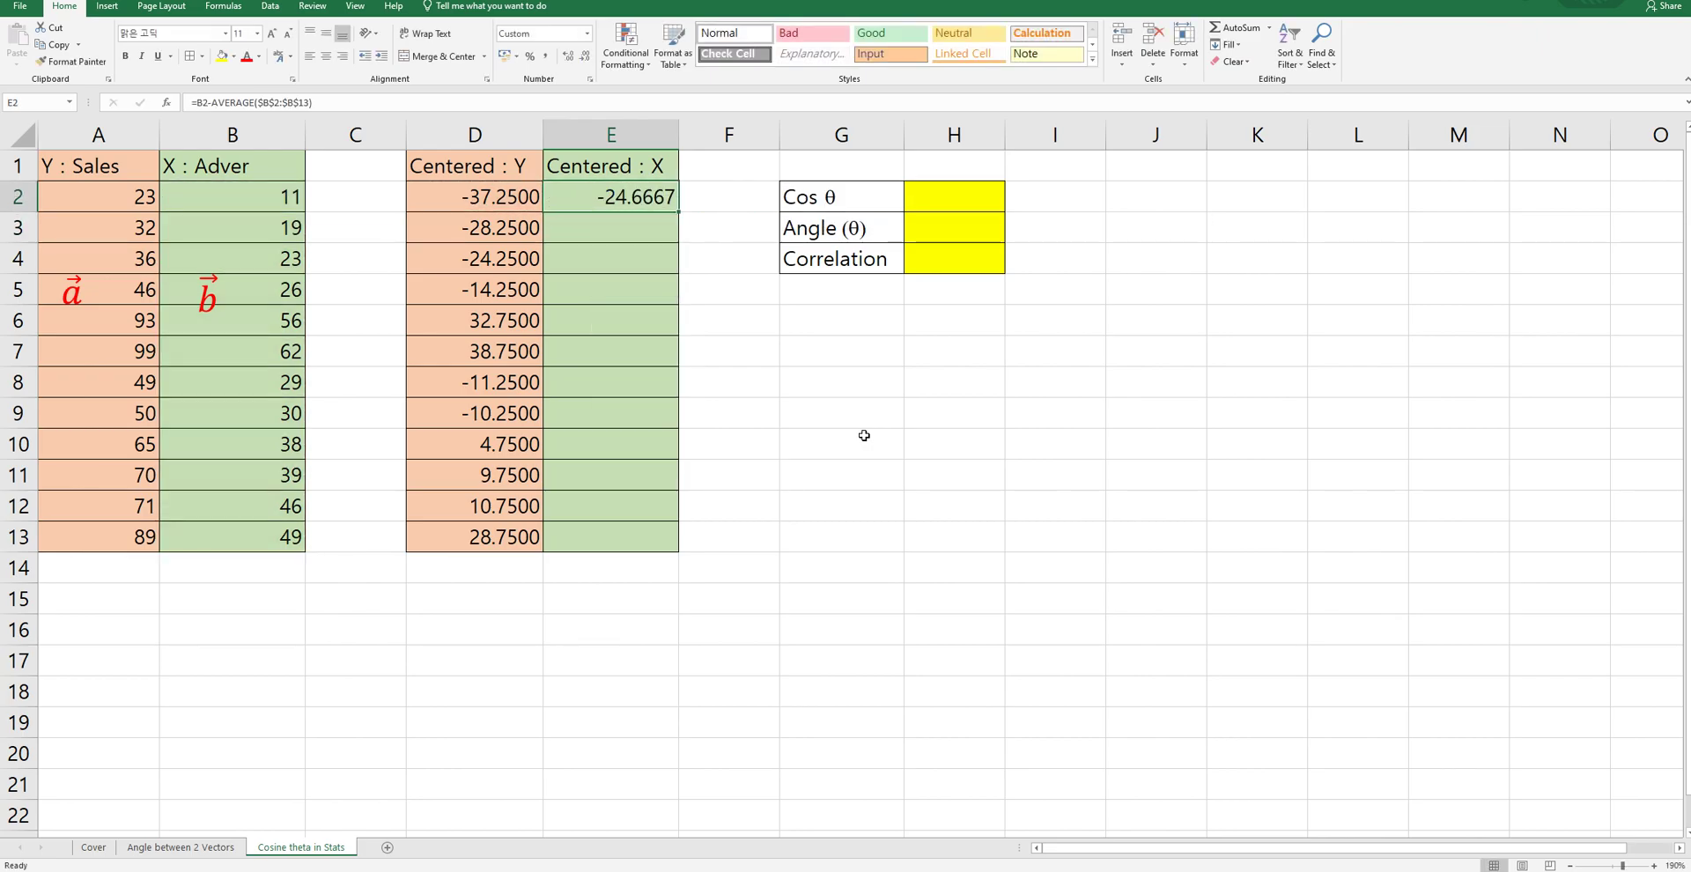
Fill the E2 formula down to E13, giving Centered X values from -24.6667 to 13.3333.
{"action": "key", "text": "Up"}
{"action": "key", "text": "ctrl+c"}
{"action": "key", "text": "shift+Down"}
{"action": "key", "text": "shift+Down"}
{"action": "key", "text": "shift+Down"}
{"action": "key", "text": "shift+Down"}
{"action": "key", "text": "shift+Down"}
{"action": "key", "text": "shift+Down"}
{"action": "key", "text": "shift+Down"}
{"action": "key", "text": "shift+Down"}
{"action": "key", "text": "shift+Down"}
{"action": "key", "text": "shift+Down"}
{"action": "key", "text": "shift+Down"}
{"action": "key", "text": "ctrl+v"}
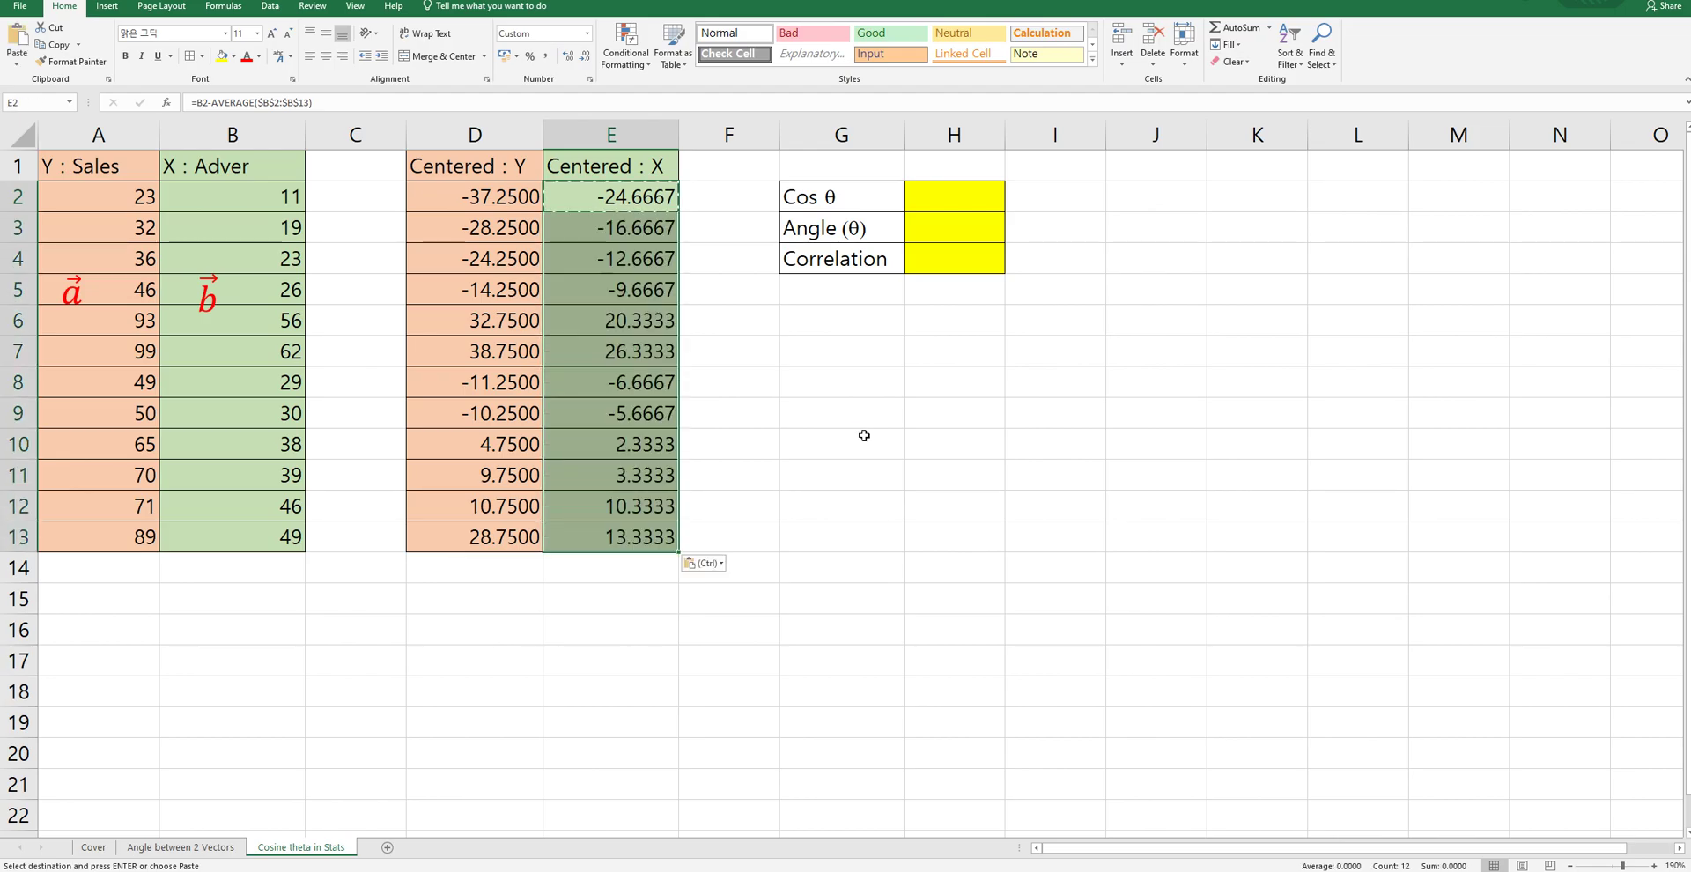
{"action": "key", "text": "Escape"}
{"action": "key", "text": "Right"}
{"action": "key", "text": "Right"}
{"action": "key", "text": "Right"}
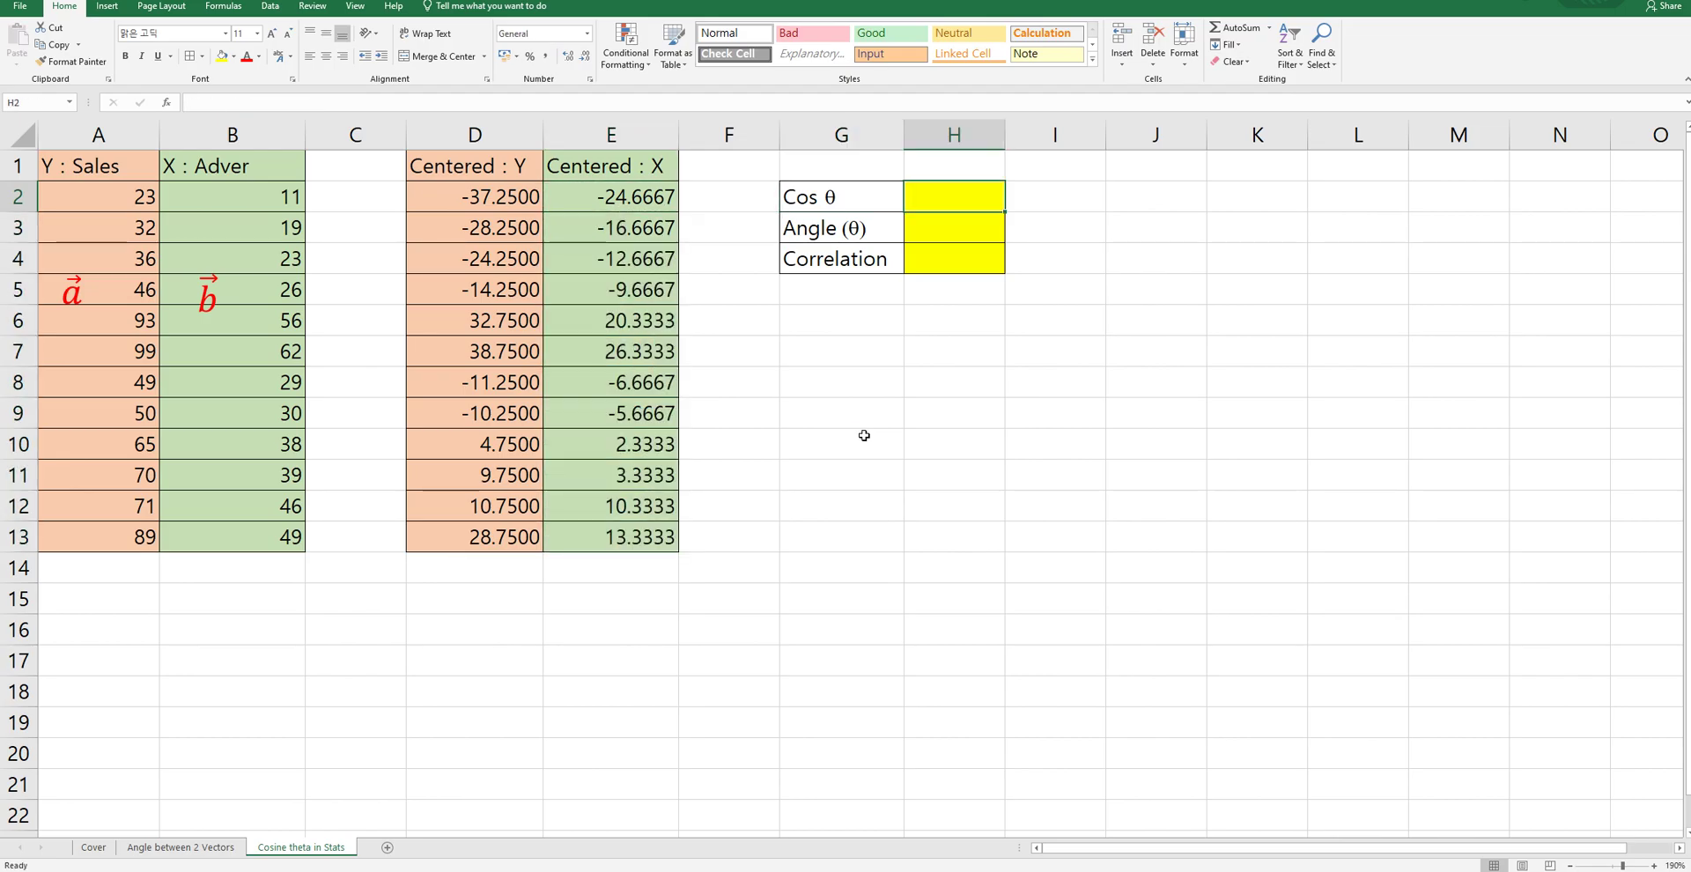
Start the H2 formula with the dot product =SUMPRODUCT(D2:D13,E2:E13).
{"action": "type", "text": "=sumproduc"}
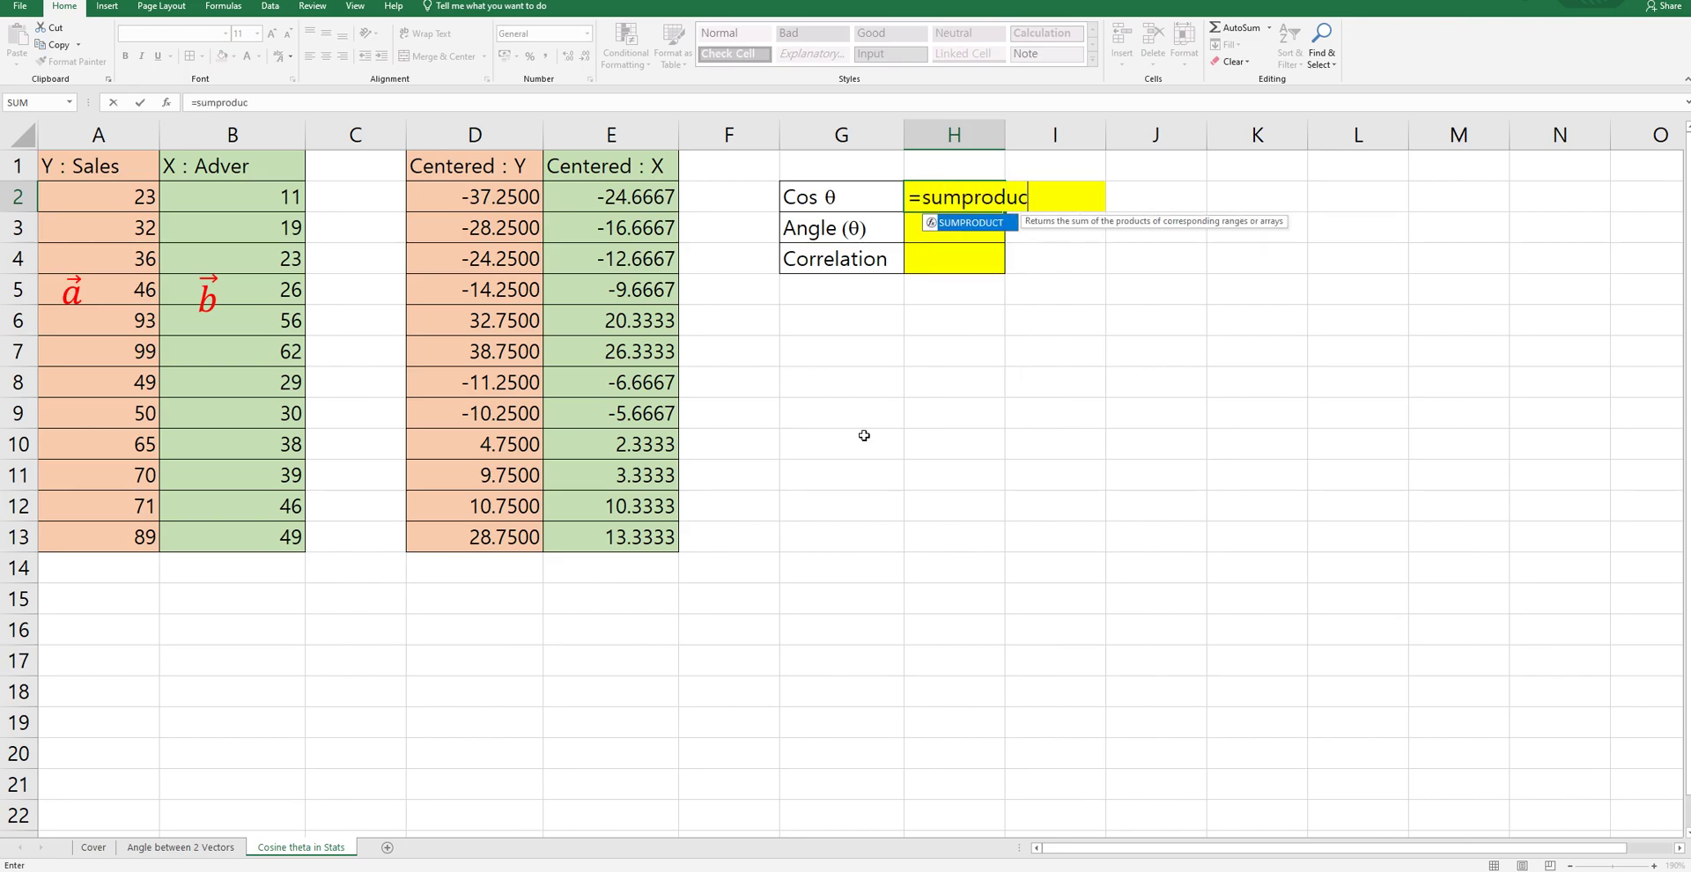
{"action": "type", "text": "t("}
{"action": "key", "text": "Left"}
{"action": "key", "text": "Left"}
{"action": "key", "text": "Left"}
{"action": "key", "text": "Left"}
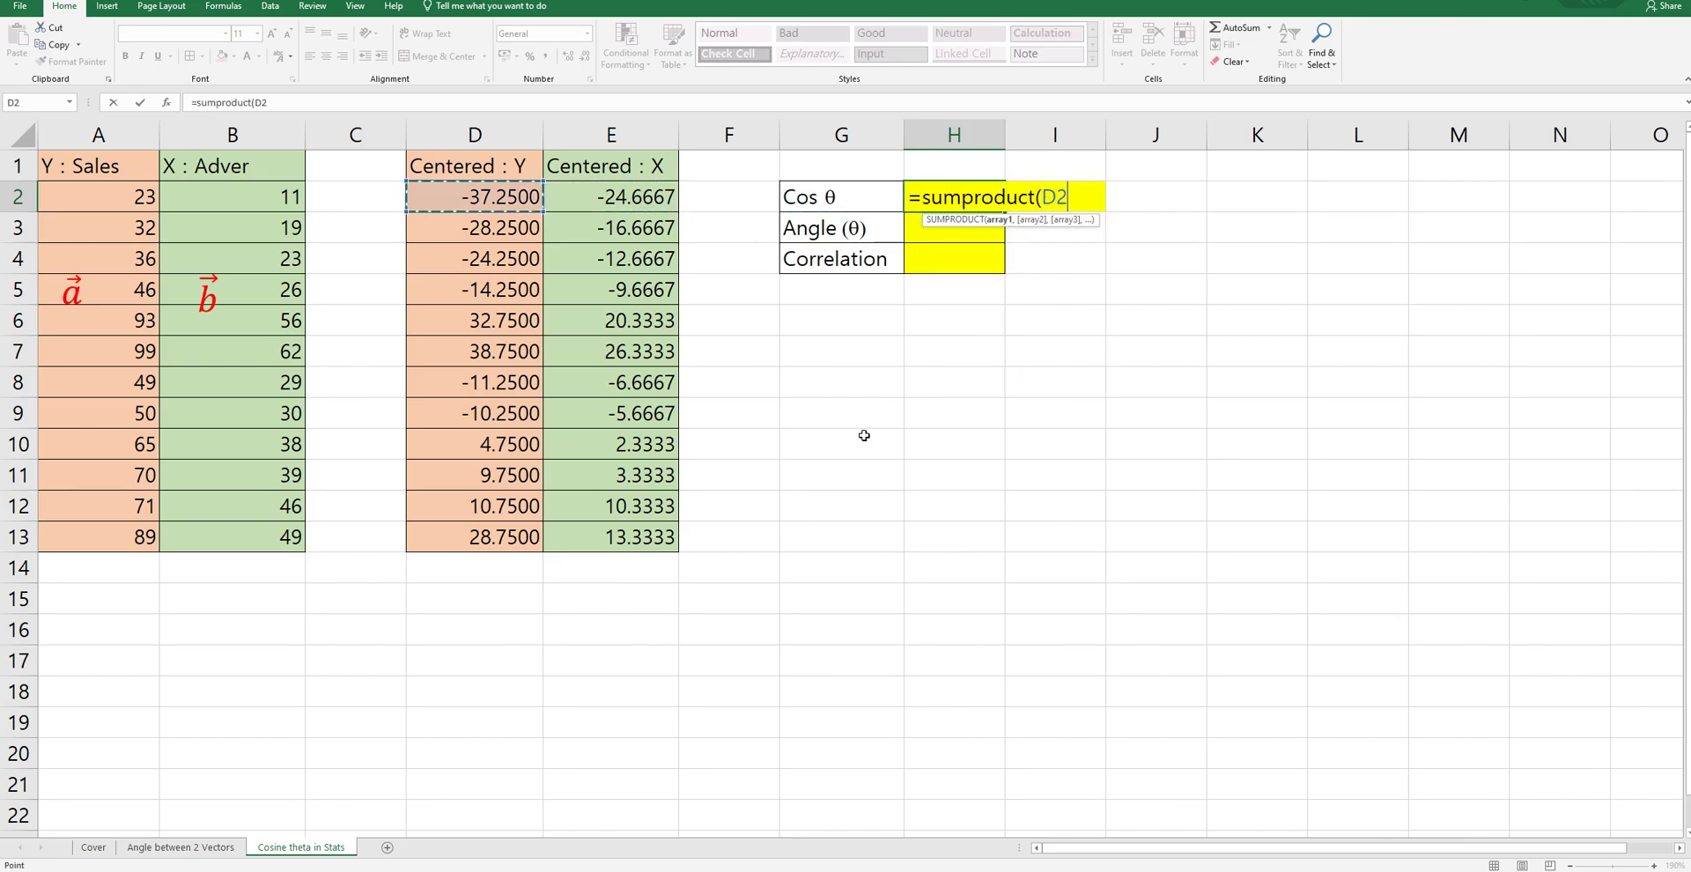
{"action": "key", "text": "ctrl+shift+Down"}
{"action": "type", "text": ","}
{"action": "key", "text": "Left"}
{"action": "key", "text": "Left"}
{"action": "key", "text": "Left"}
{"action": "key", "text": "End"}
{"action": "key", "text": "shift+Down"}
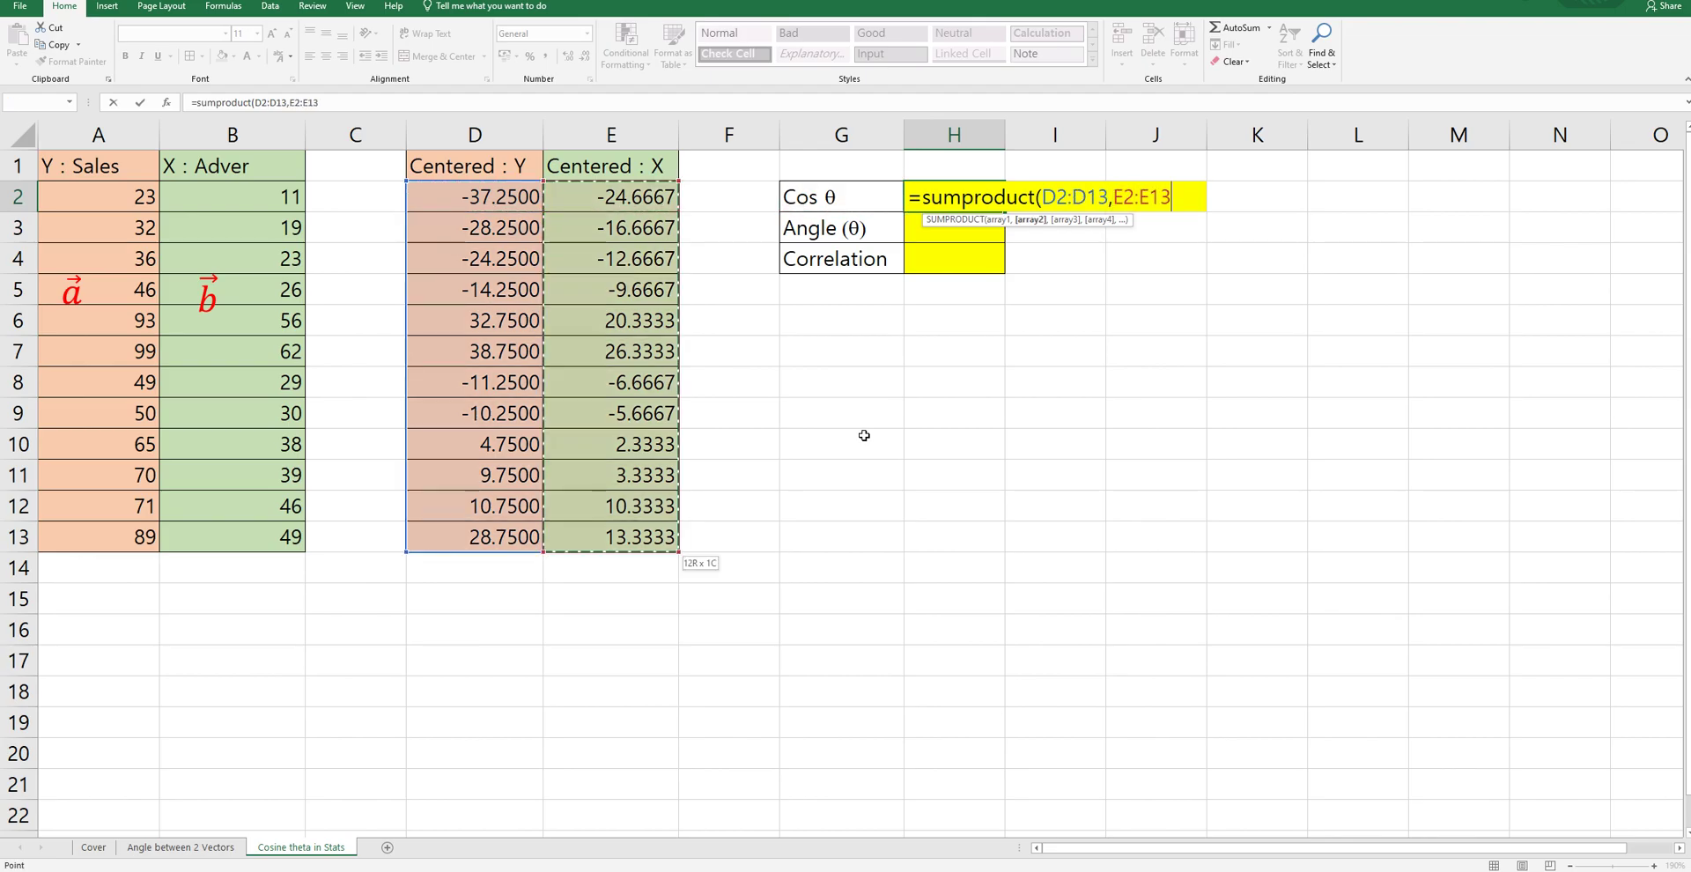
Divide by SQRT(SUMSQ(D2:D13))*SQRT(SUMSQ(E2:E13)) and enter it, giving Cos θ 0.989201.
{"action": "type", "text": ")/"}
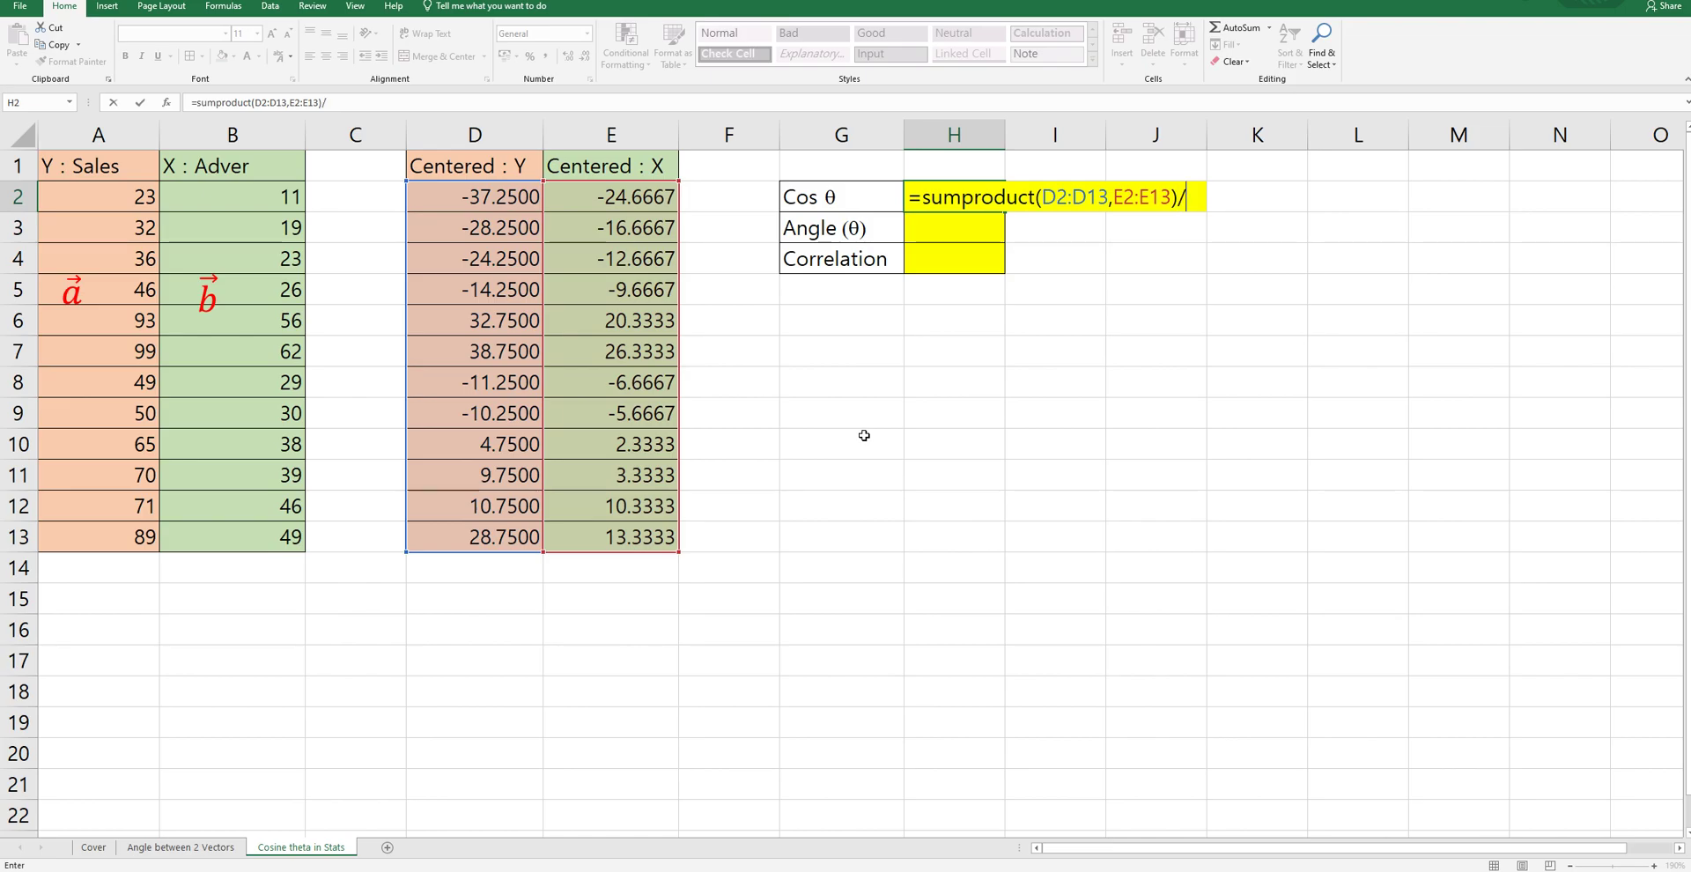
{"action": "type", "text": "(sq"}
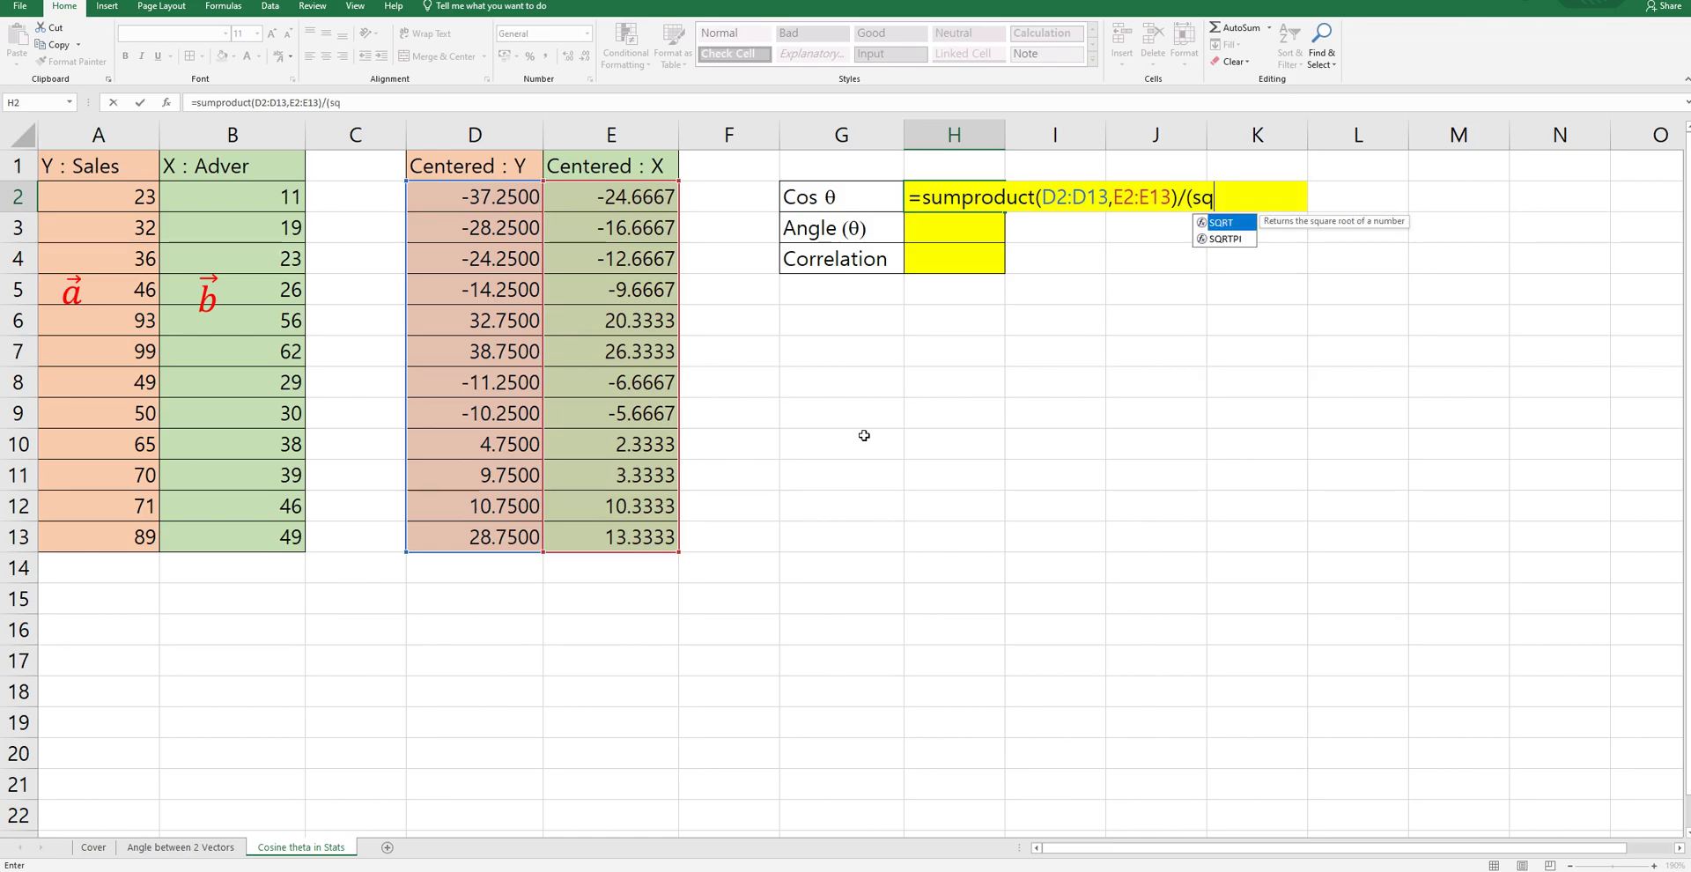
{"action": "type", "text": "rt(sumsq("}
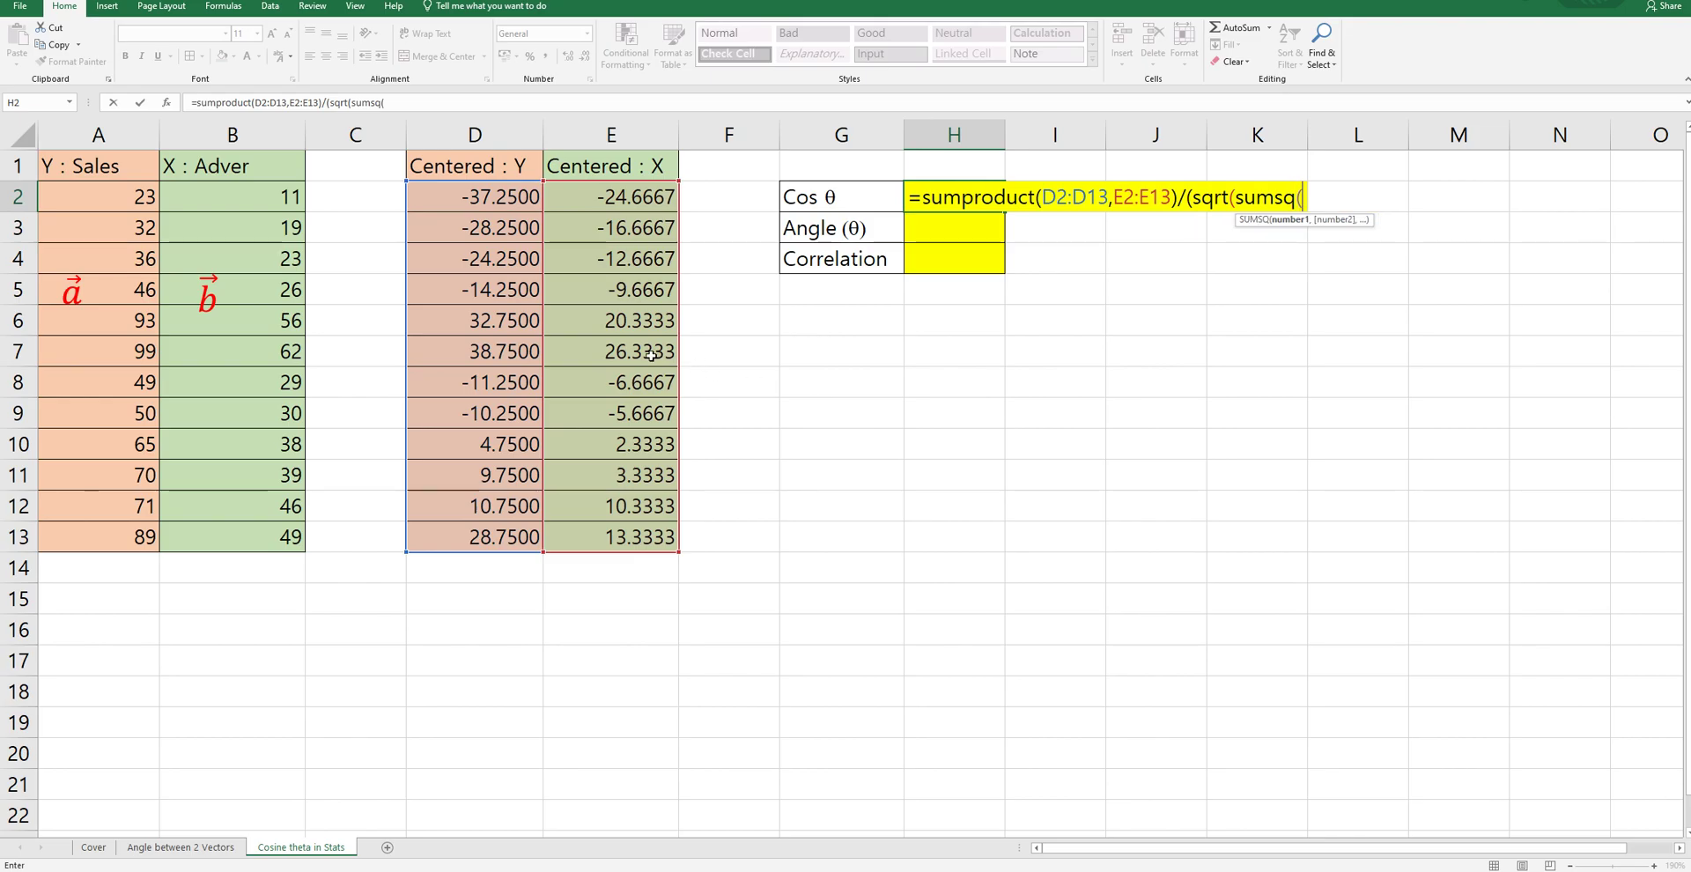
{"action": "left_click", "coordinate": [516, 198]}
{"action": "left_click_drag", "start_coordinate": [498, 534], "coordinate": [495, 538]}
{"action": "type", "text": "))"}
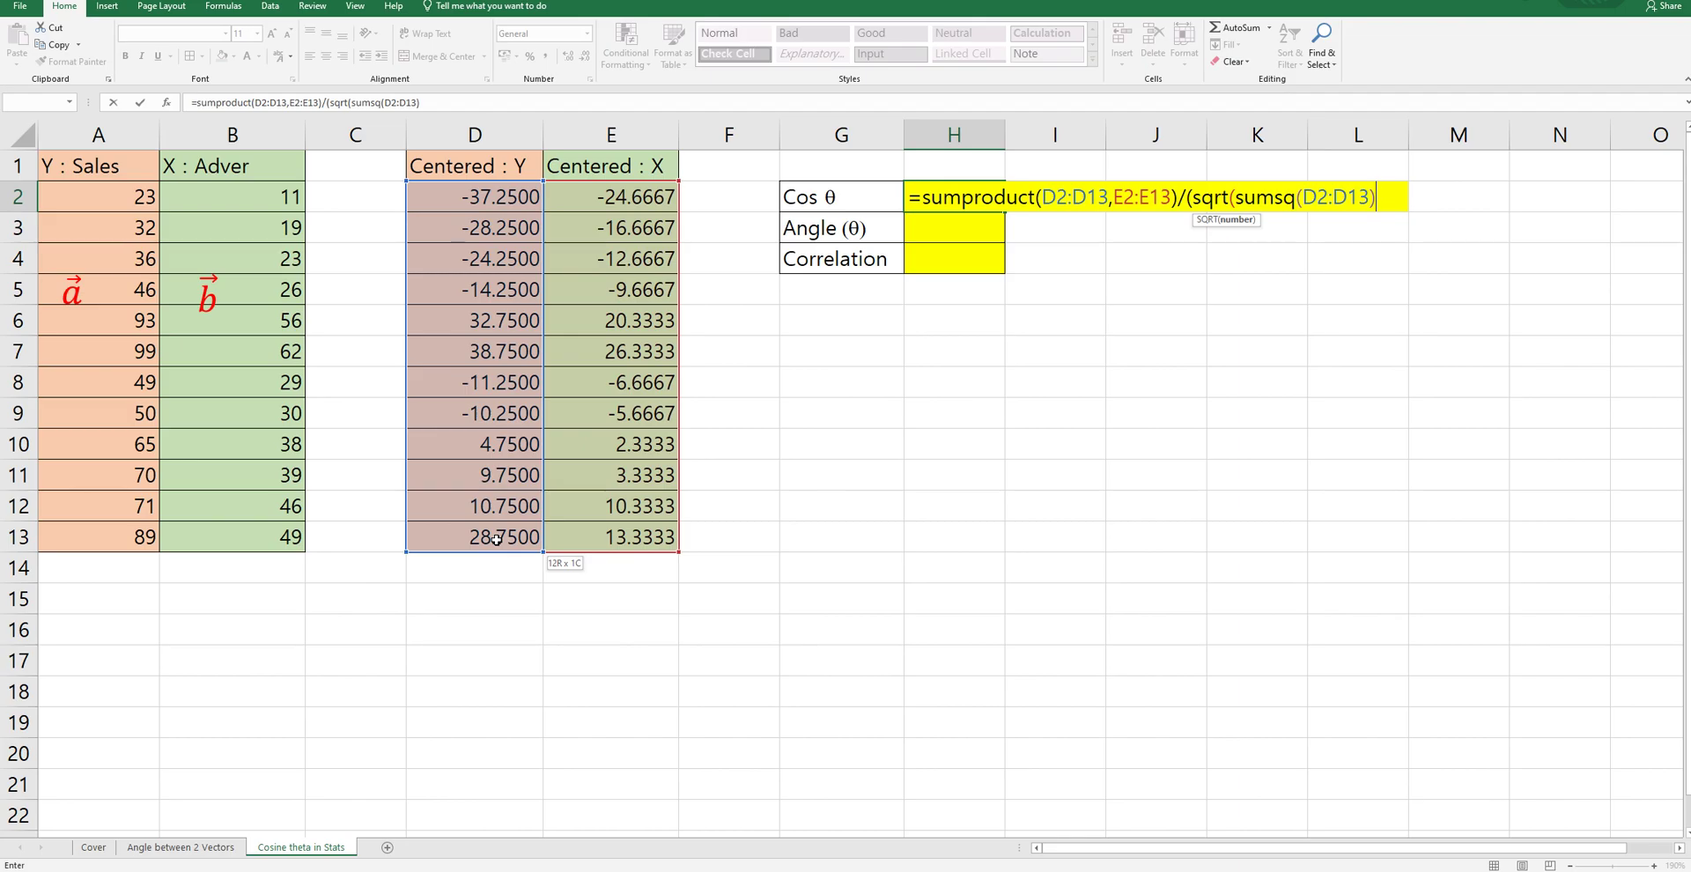
{"action": "type", "text": "*sqrr"}
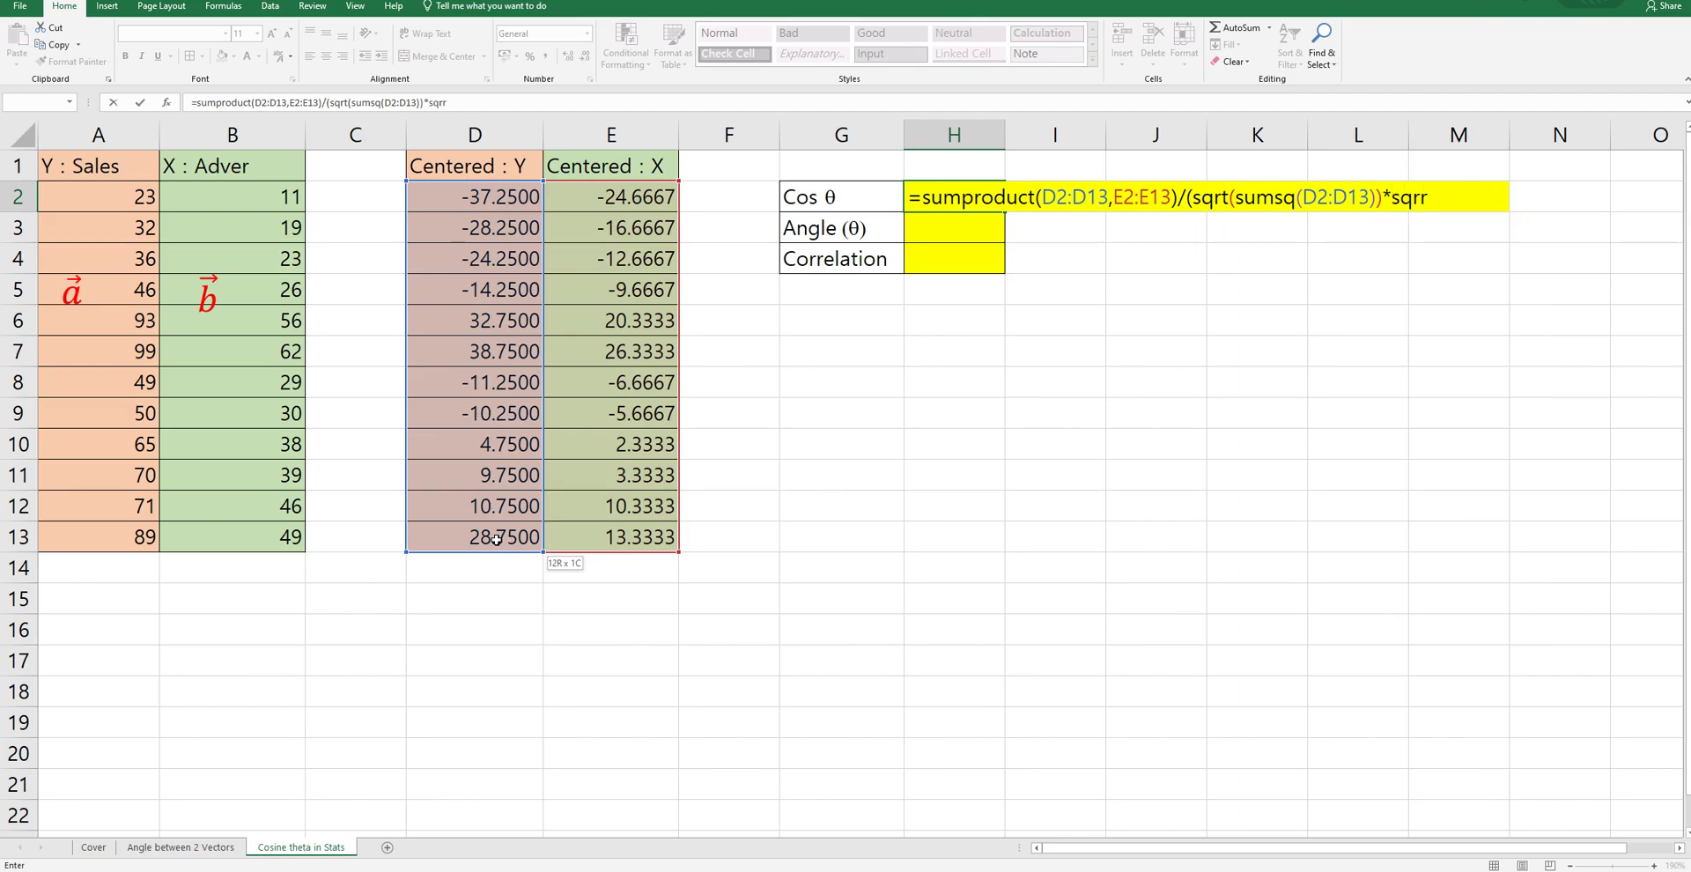
{"action": "key", "text": "BackSpace"}
{"action": "type", "text": "t(sumsq("}
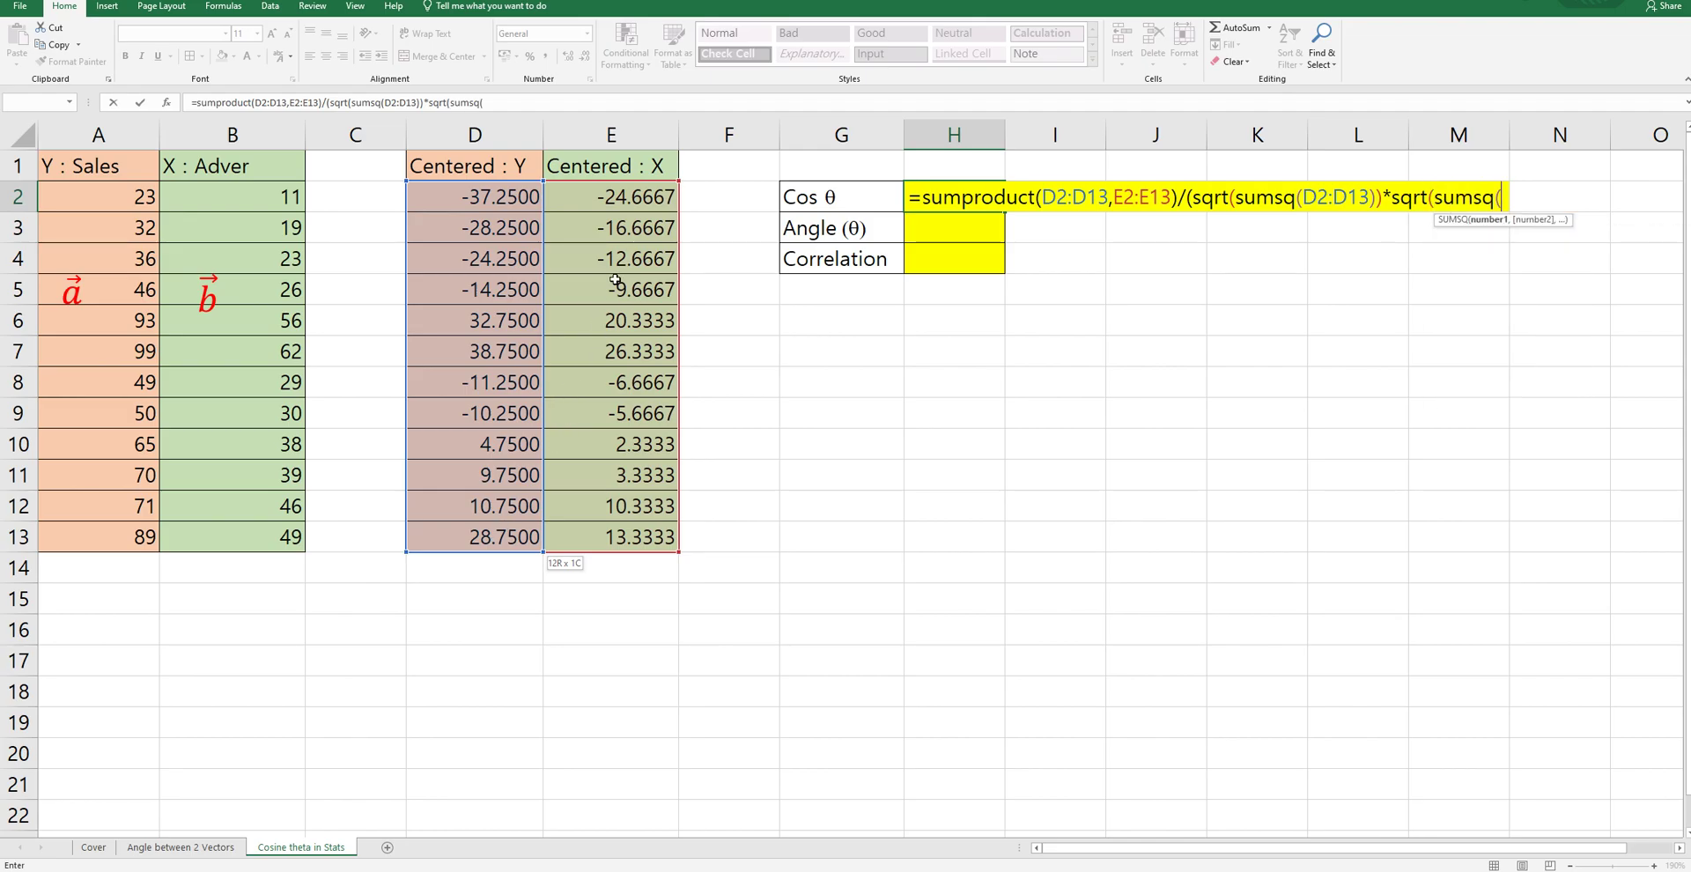
{"action": "left_click", "coordinate": [617, 202]}
{"action": "left_click_drag", "start_coordinate": [625, 522], "coordinate": [624, 530]}
{"action": "type", "text": "))"}
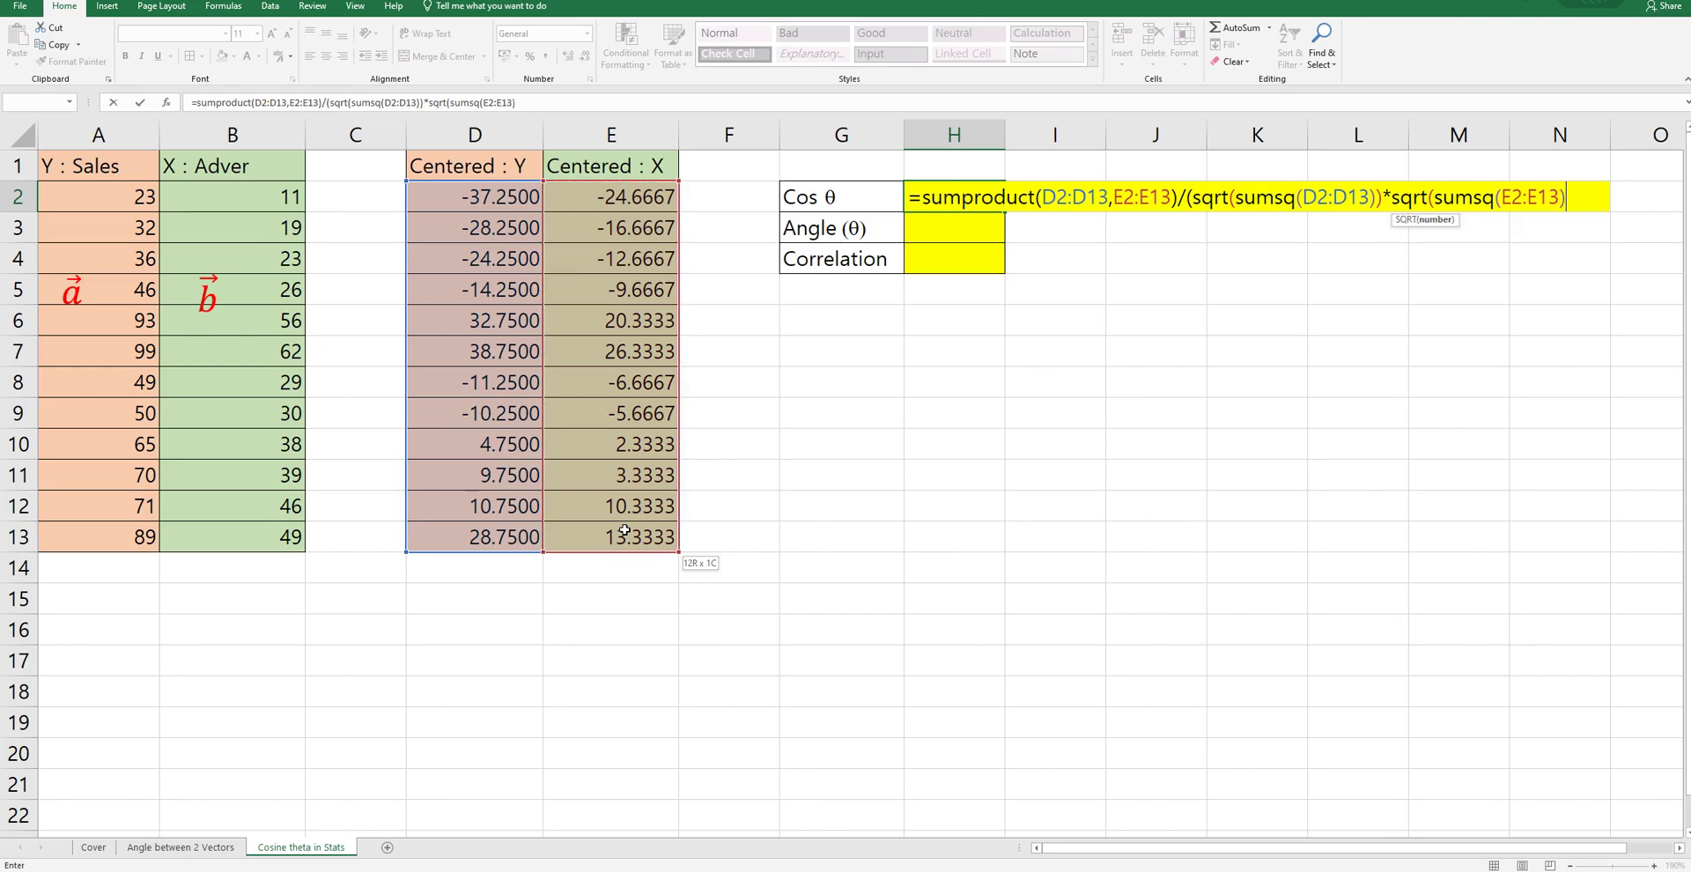
{"action": "key", "text": "Return"}
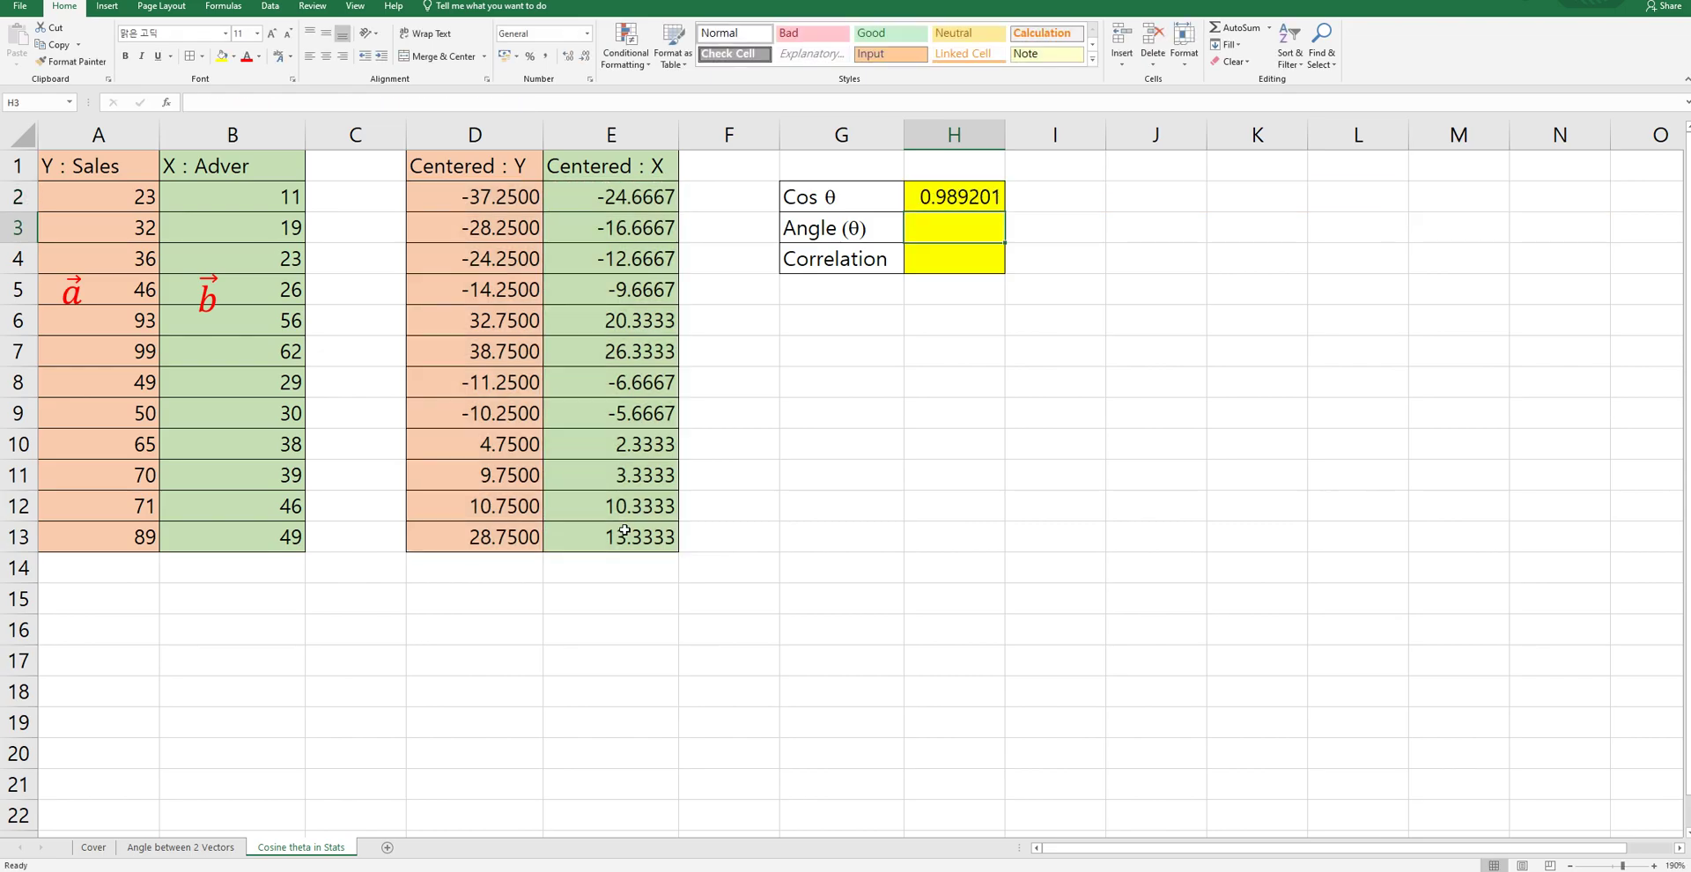
Enter =DEGREES(ACOS(H2)) in H3, giving an angle of 8.427771 degrees.
{"action": "type", "text": "=deg"}
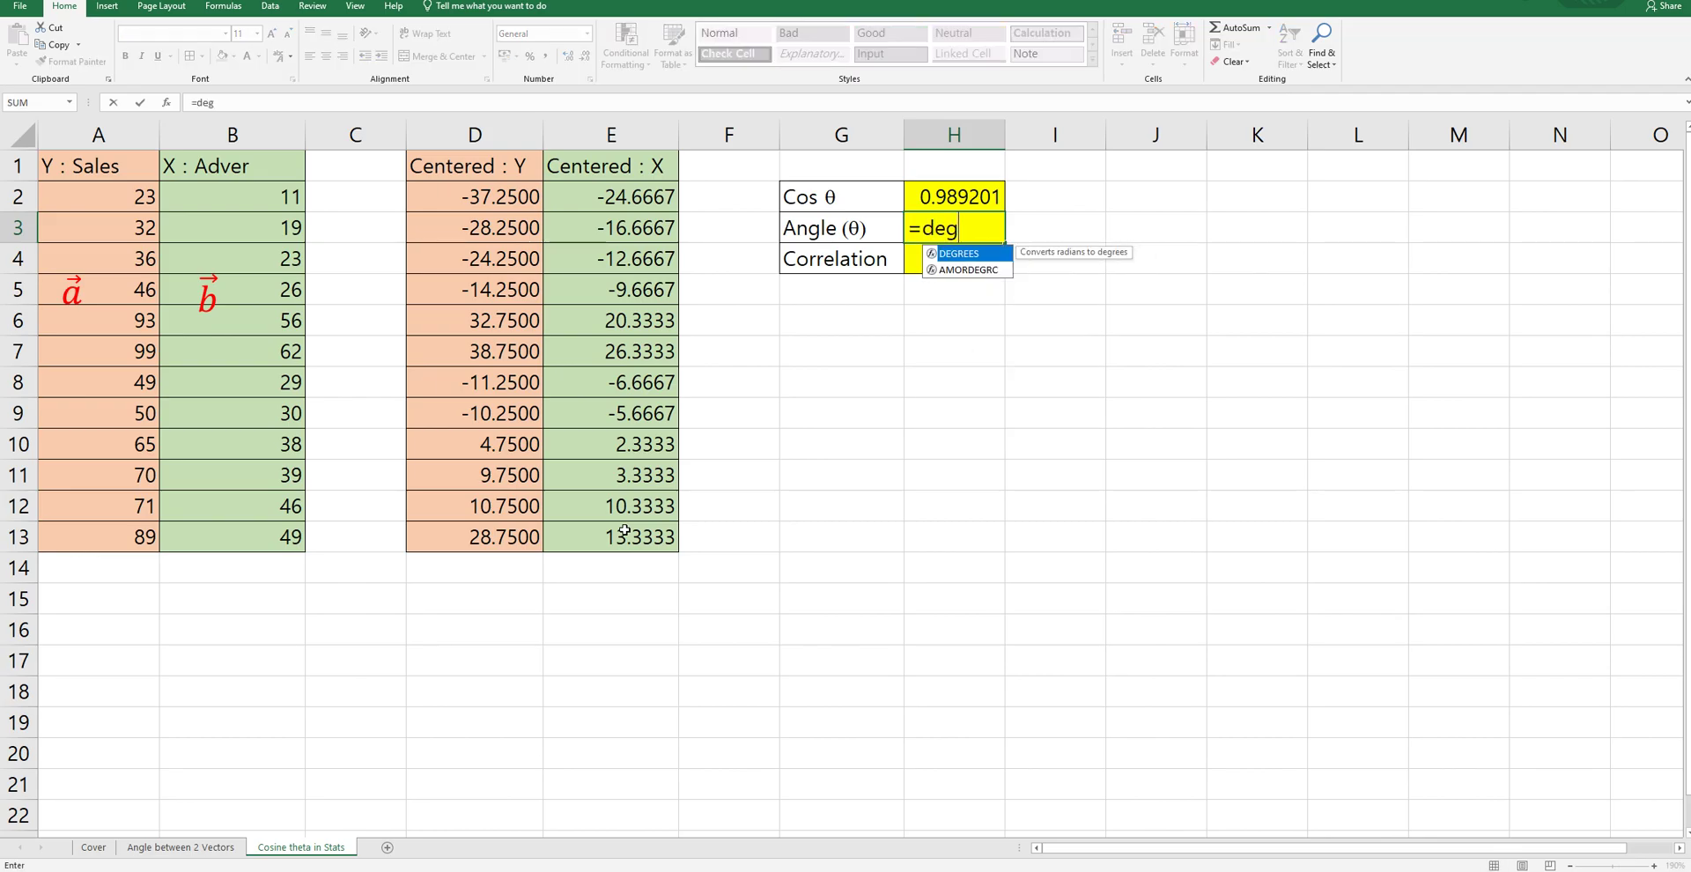
{"action": "type", "text": "rees"}
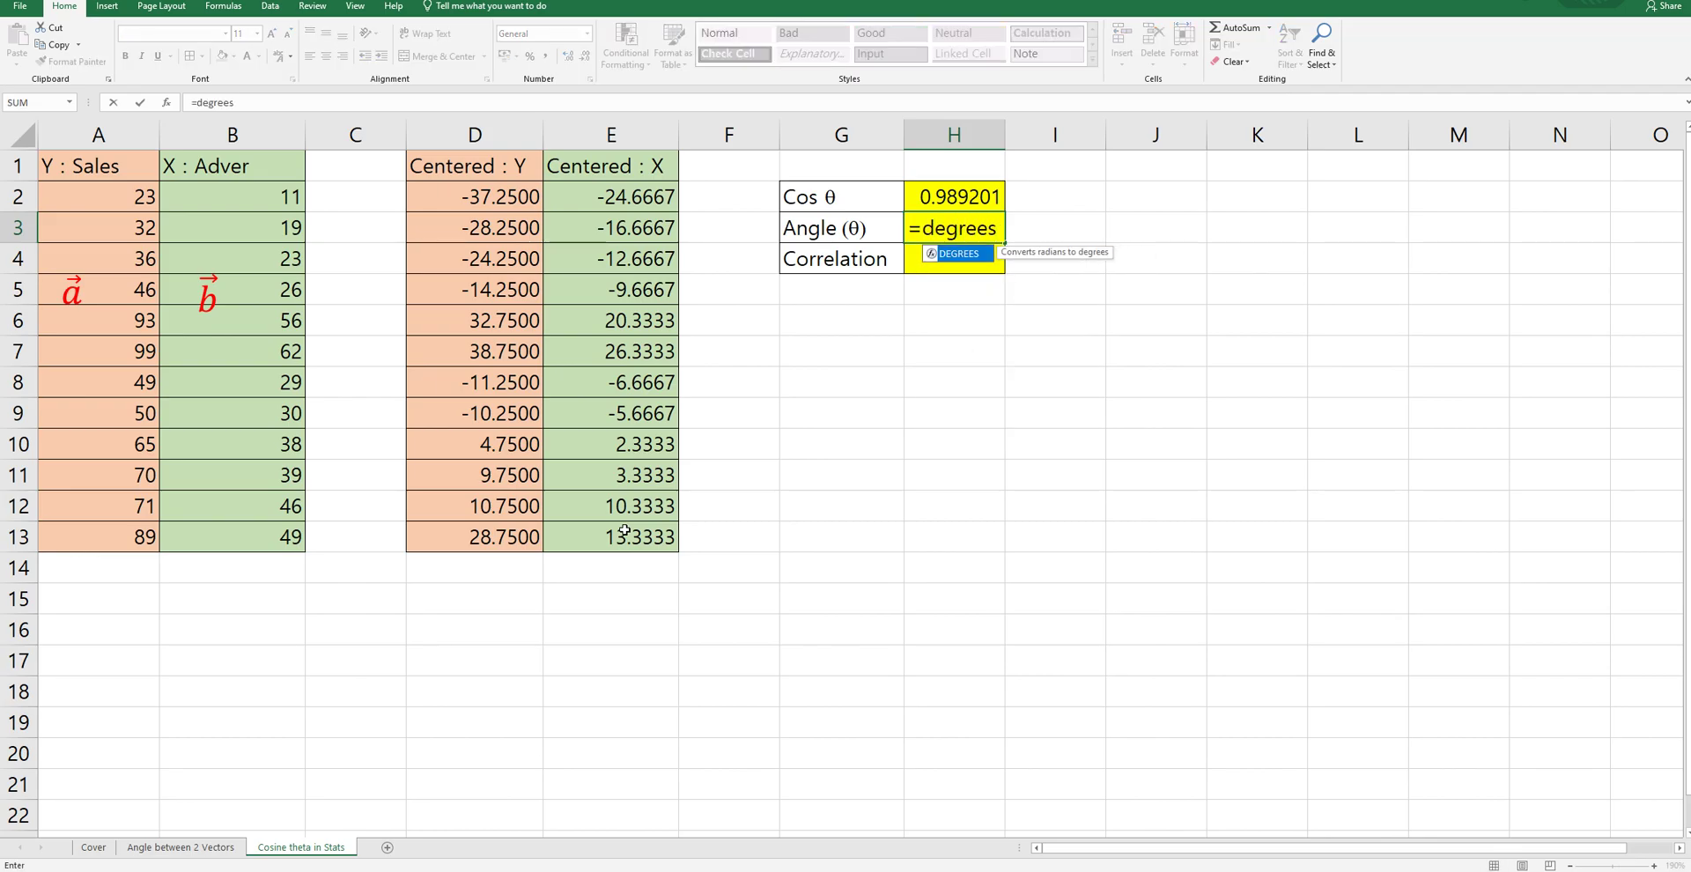
{"action": "type", "text": "(aco"}
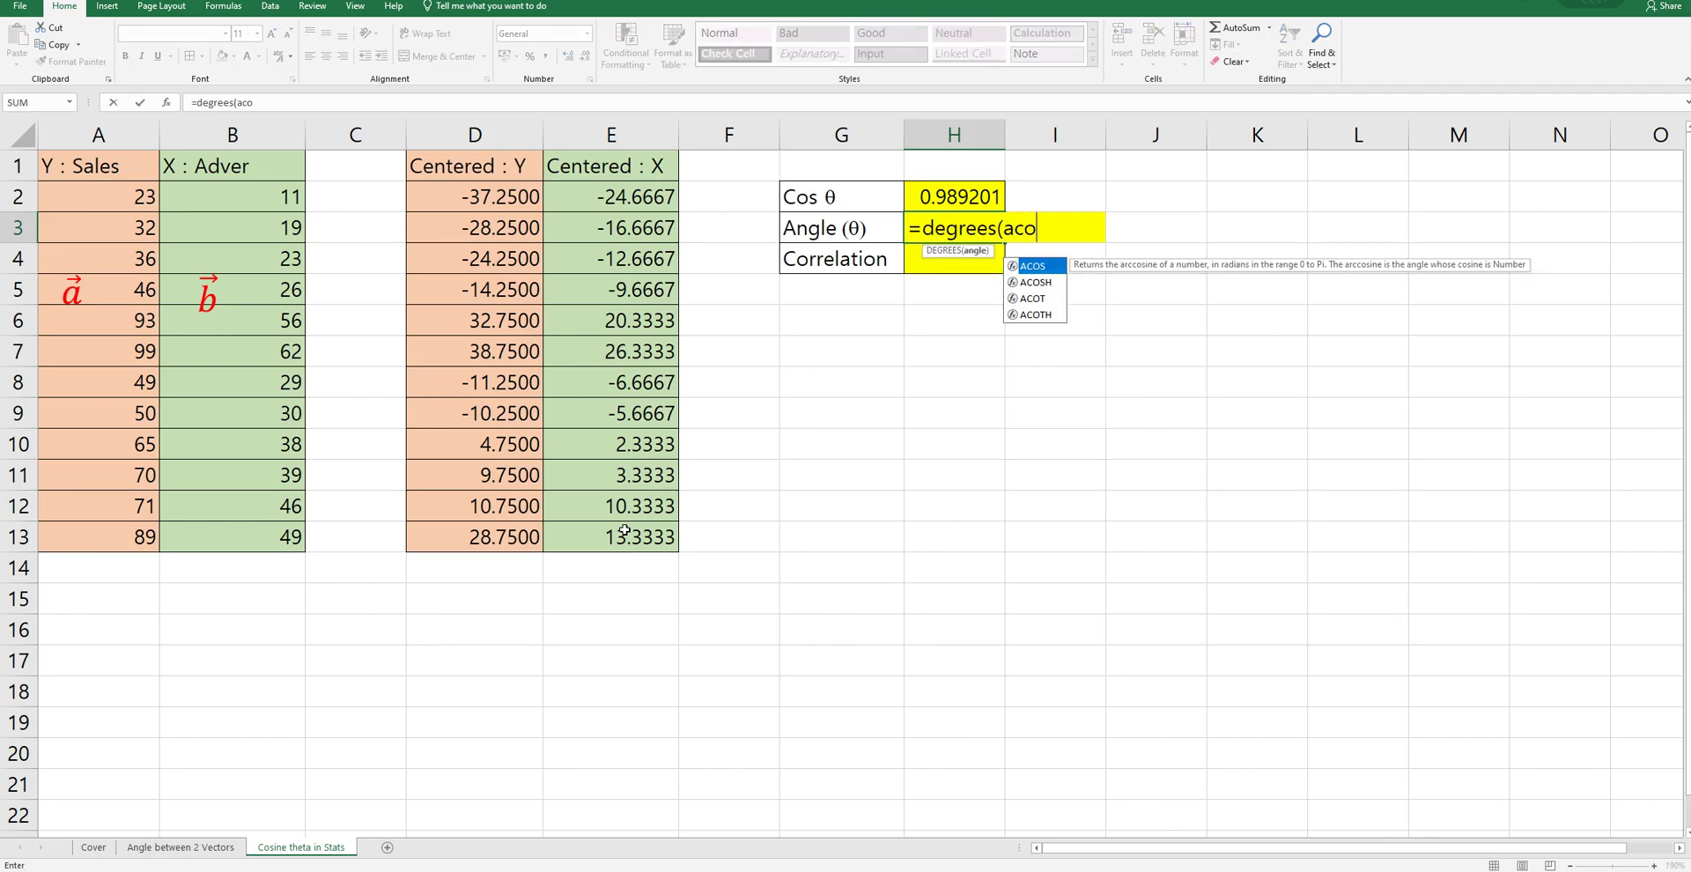
{"action": "type", "text": "s("}
{"action": "key", "text": "Up"}
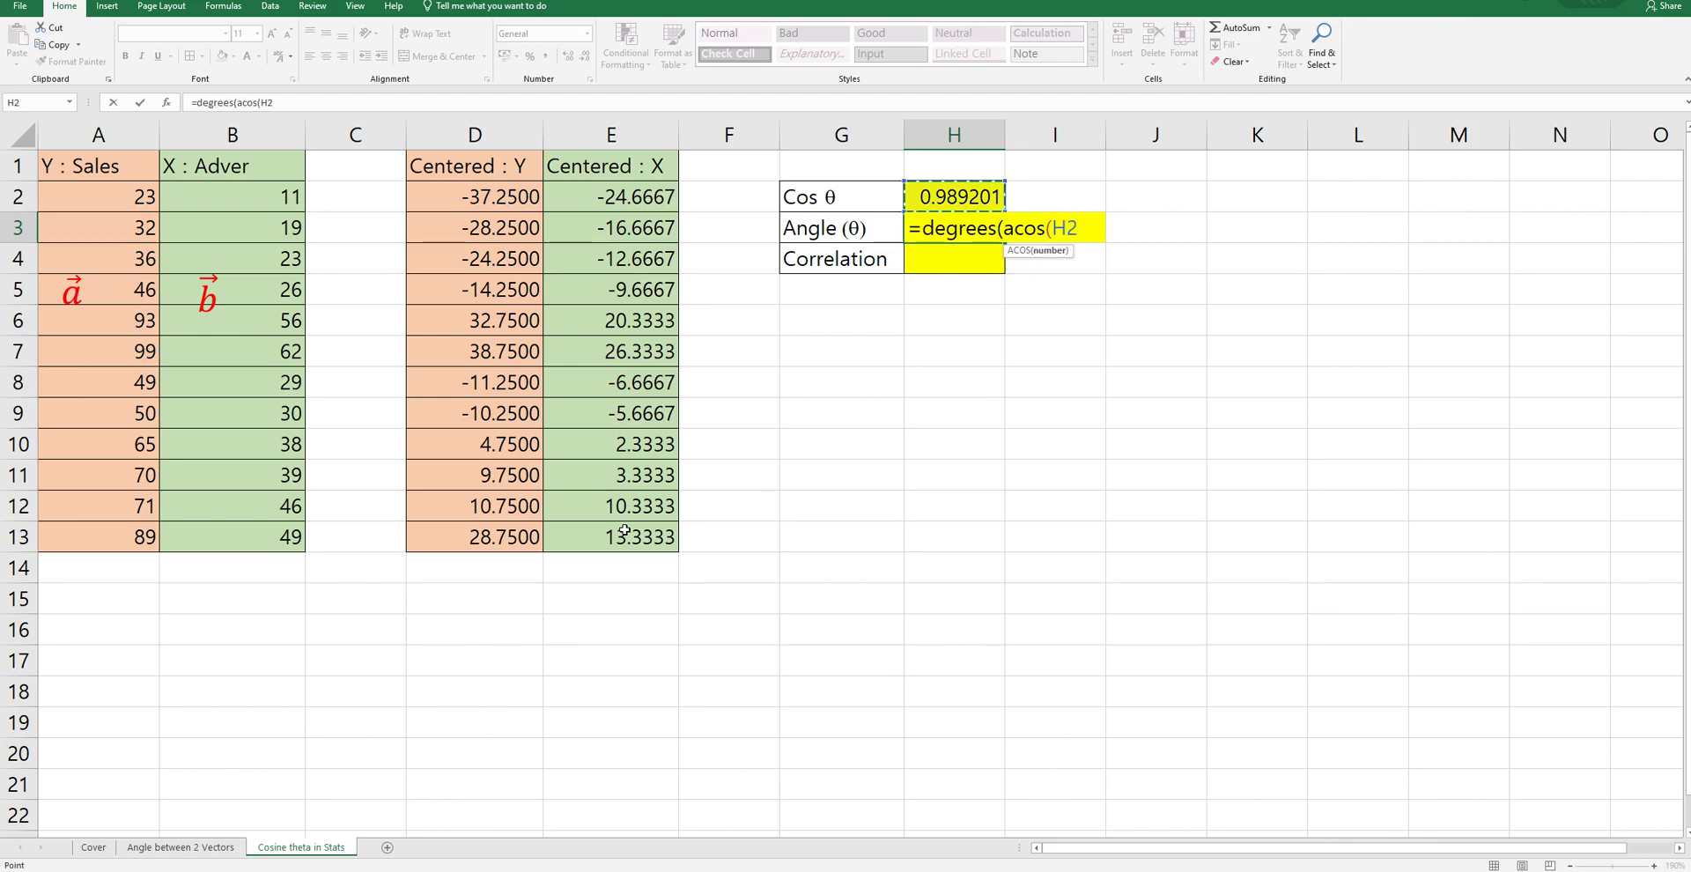
{"action": "type", "text": "))"}
{"action": "key", "text": "ctrl+Return"}
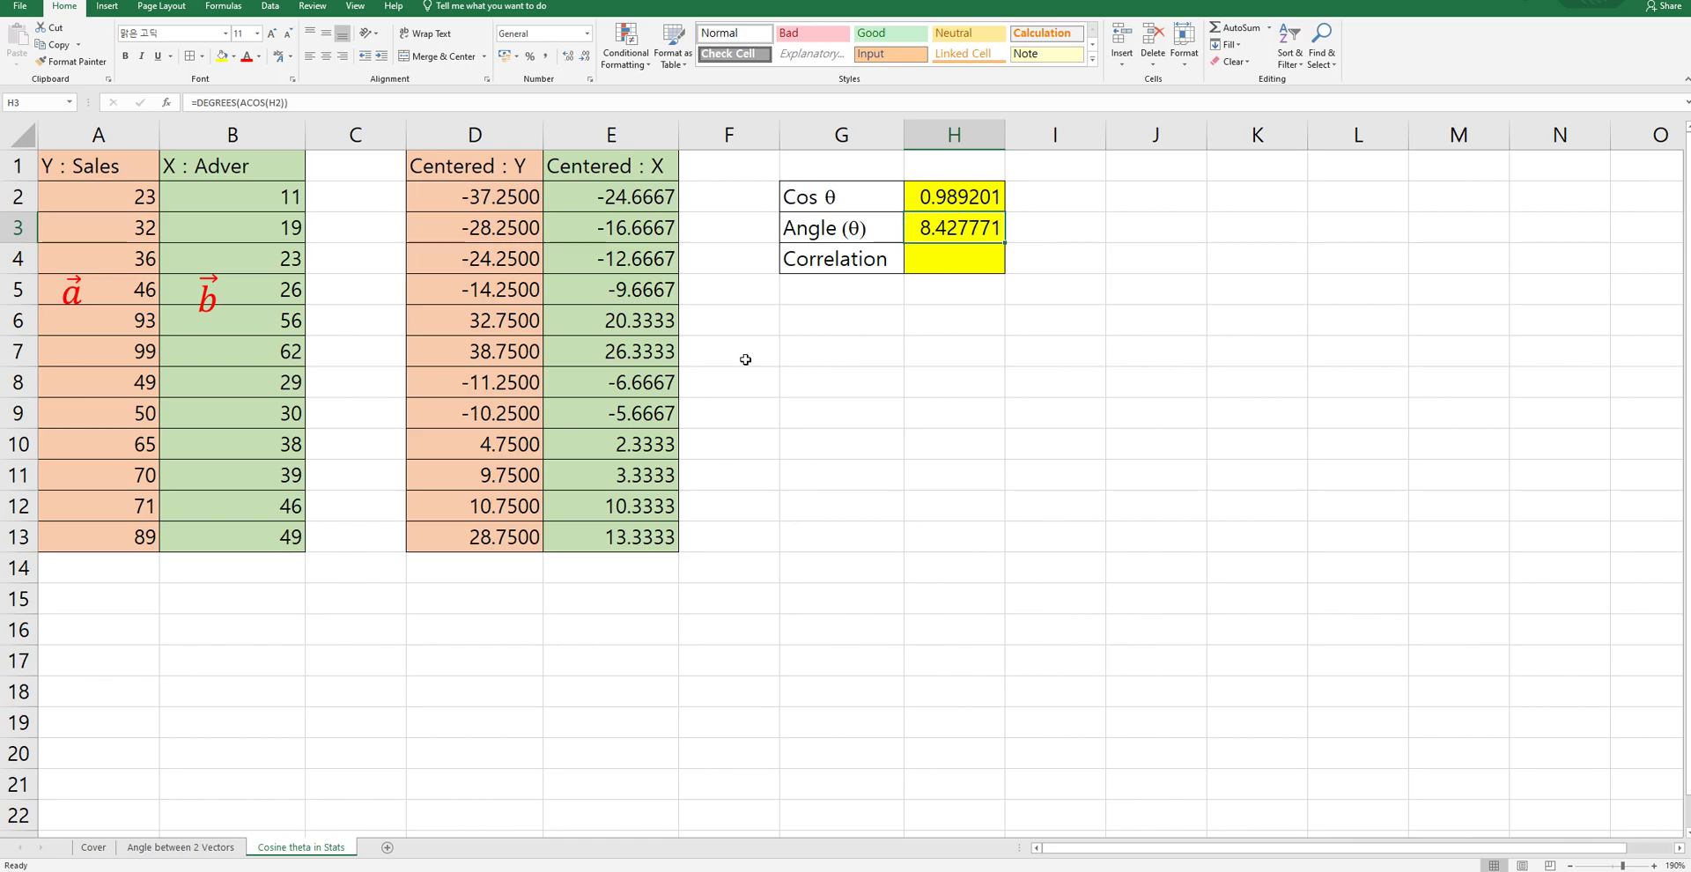
{"action": "left_click", "coordinate": [952, 267]}
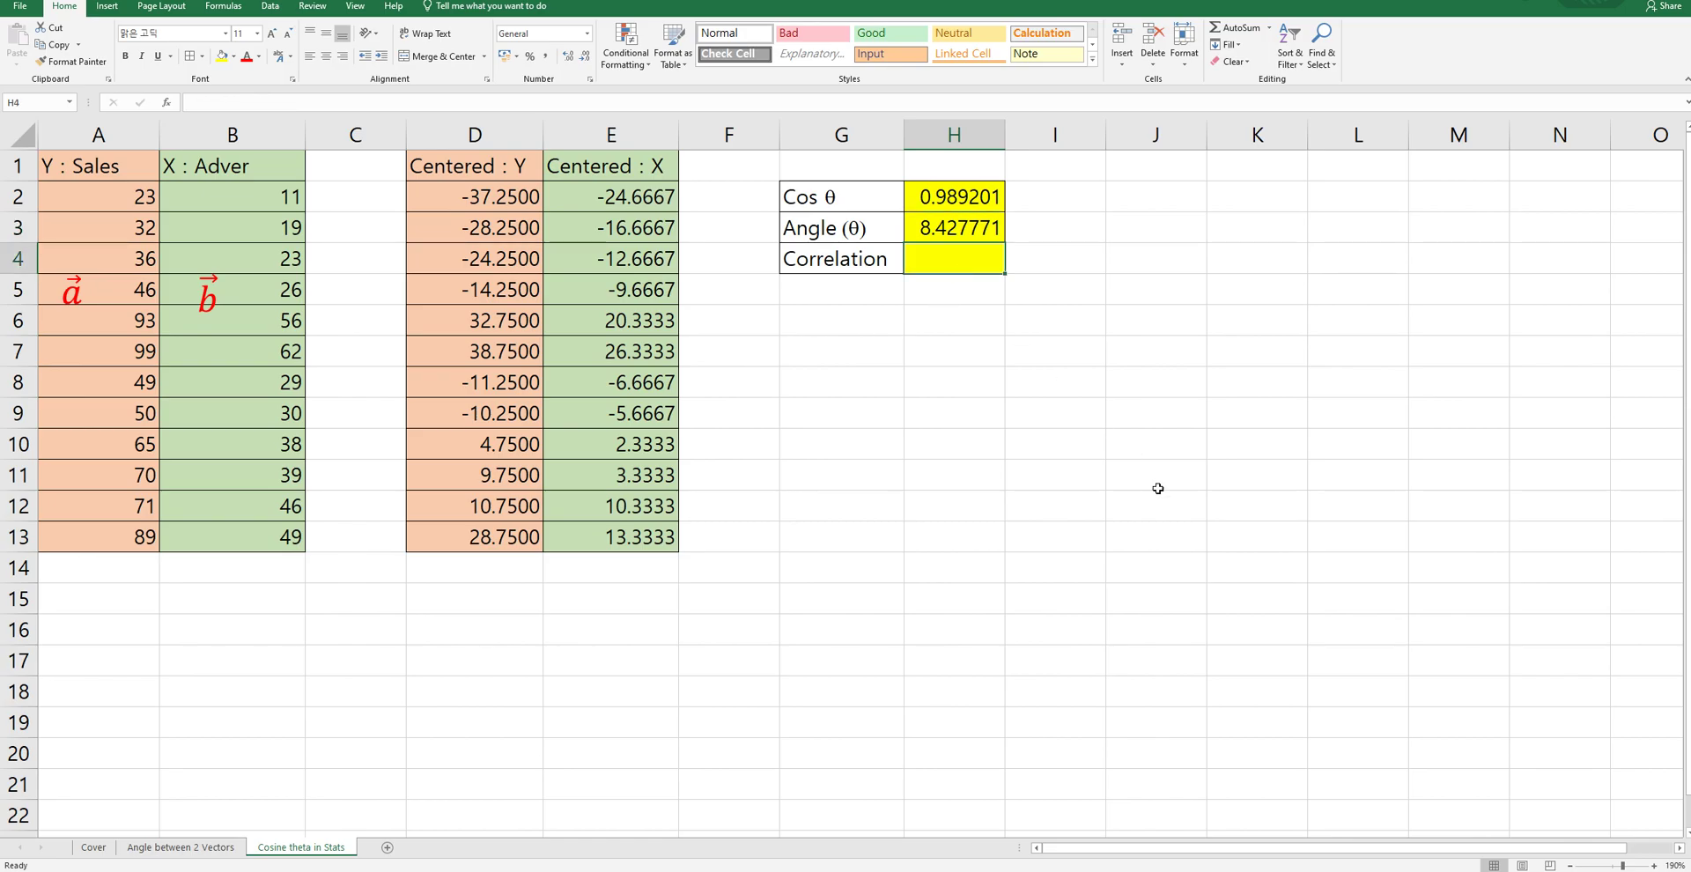
Enter =CORREL(D2:D13,E2:E13) in H4, returning 0.989201 to match Cos θ.
{"action": "type", "text": "="}
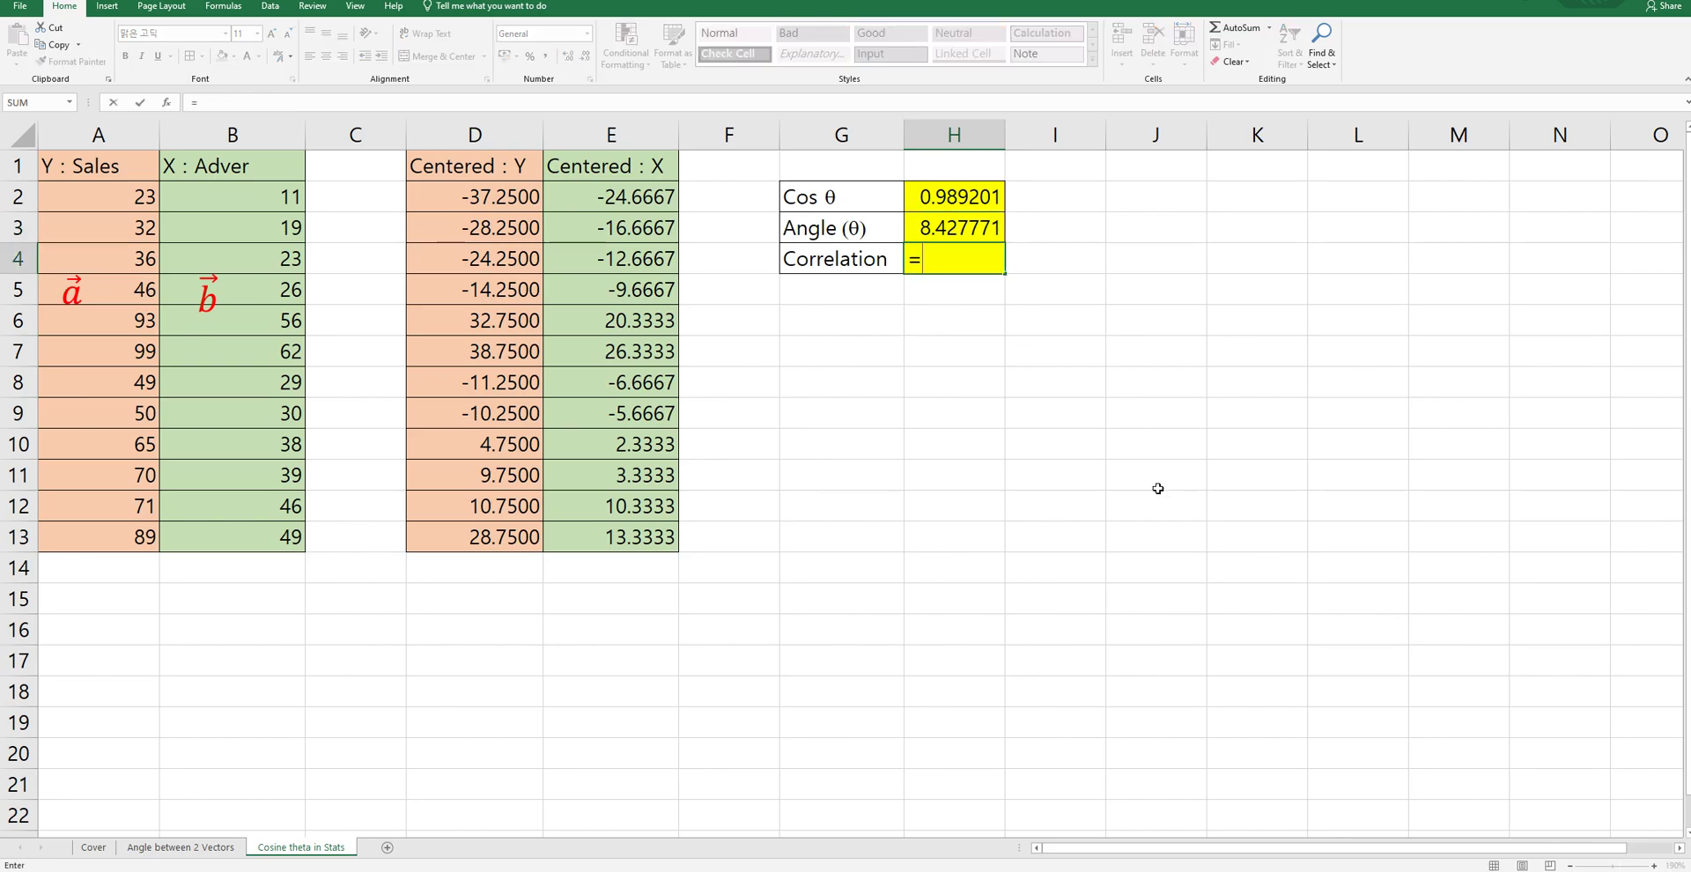
{"action": "type", "text": "corr"}
{"action": "type", "text": "el"}
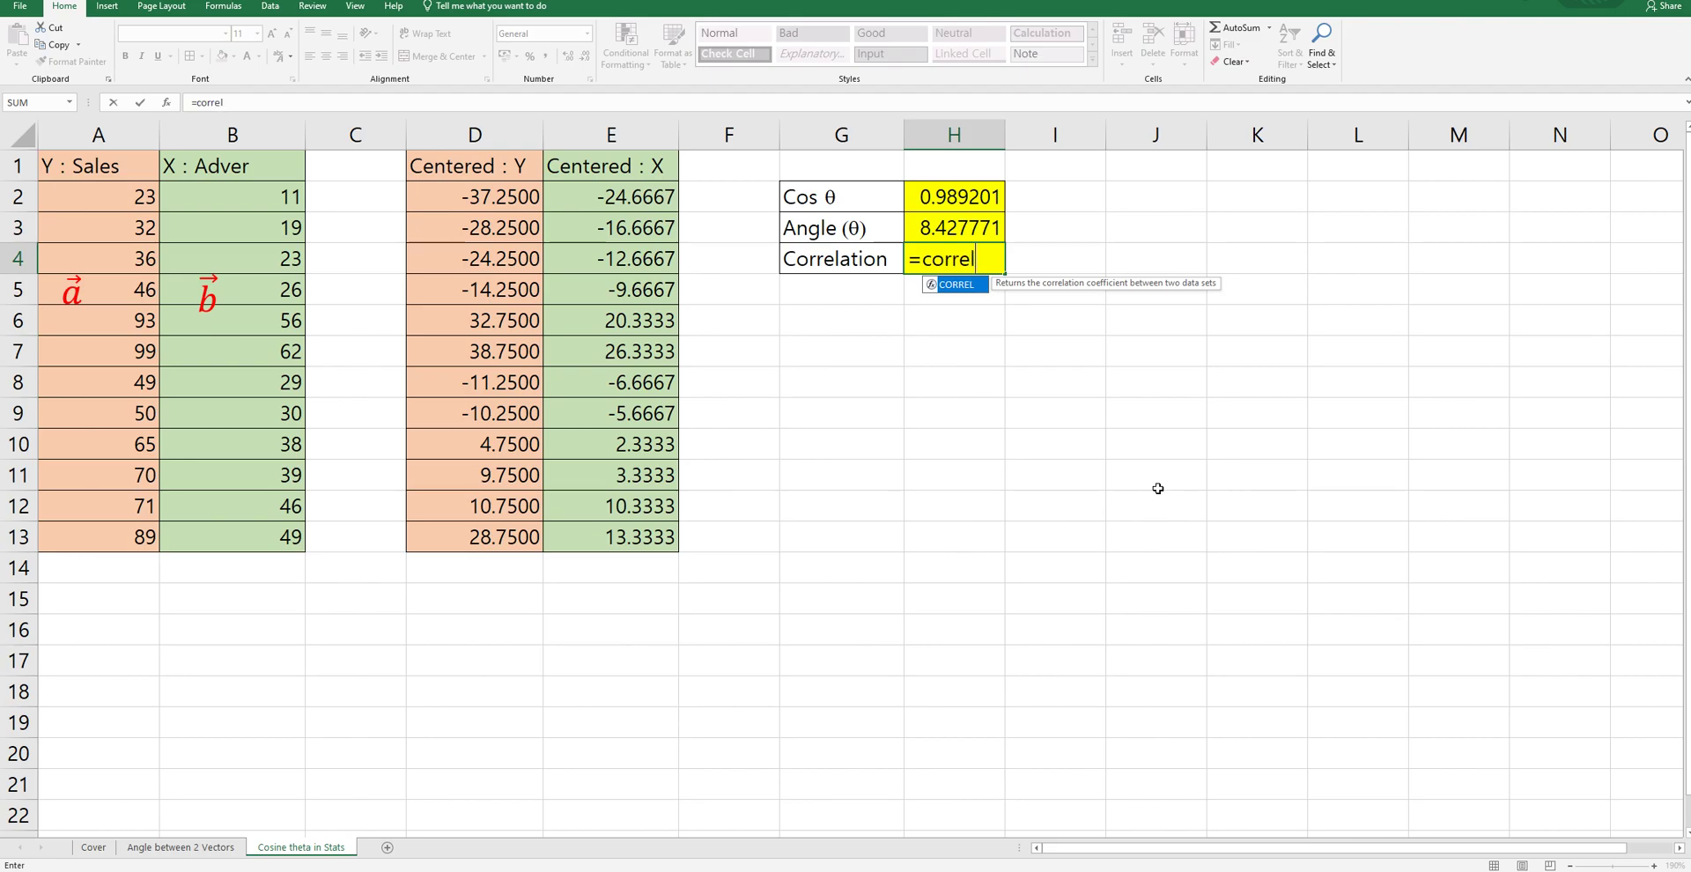
{"action": "type", "text": "("}
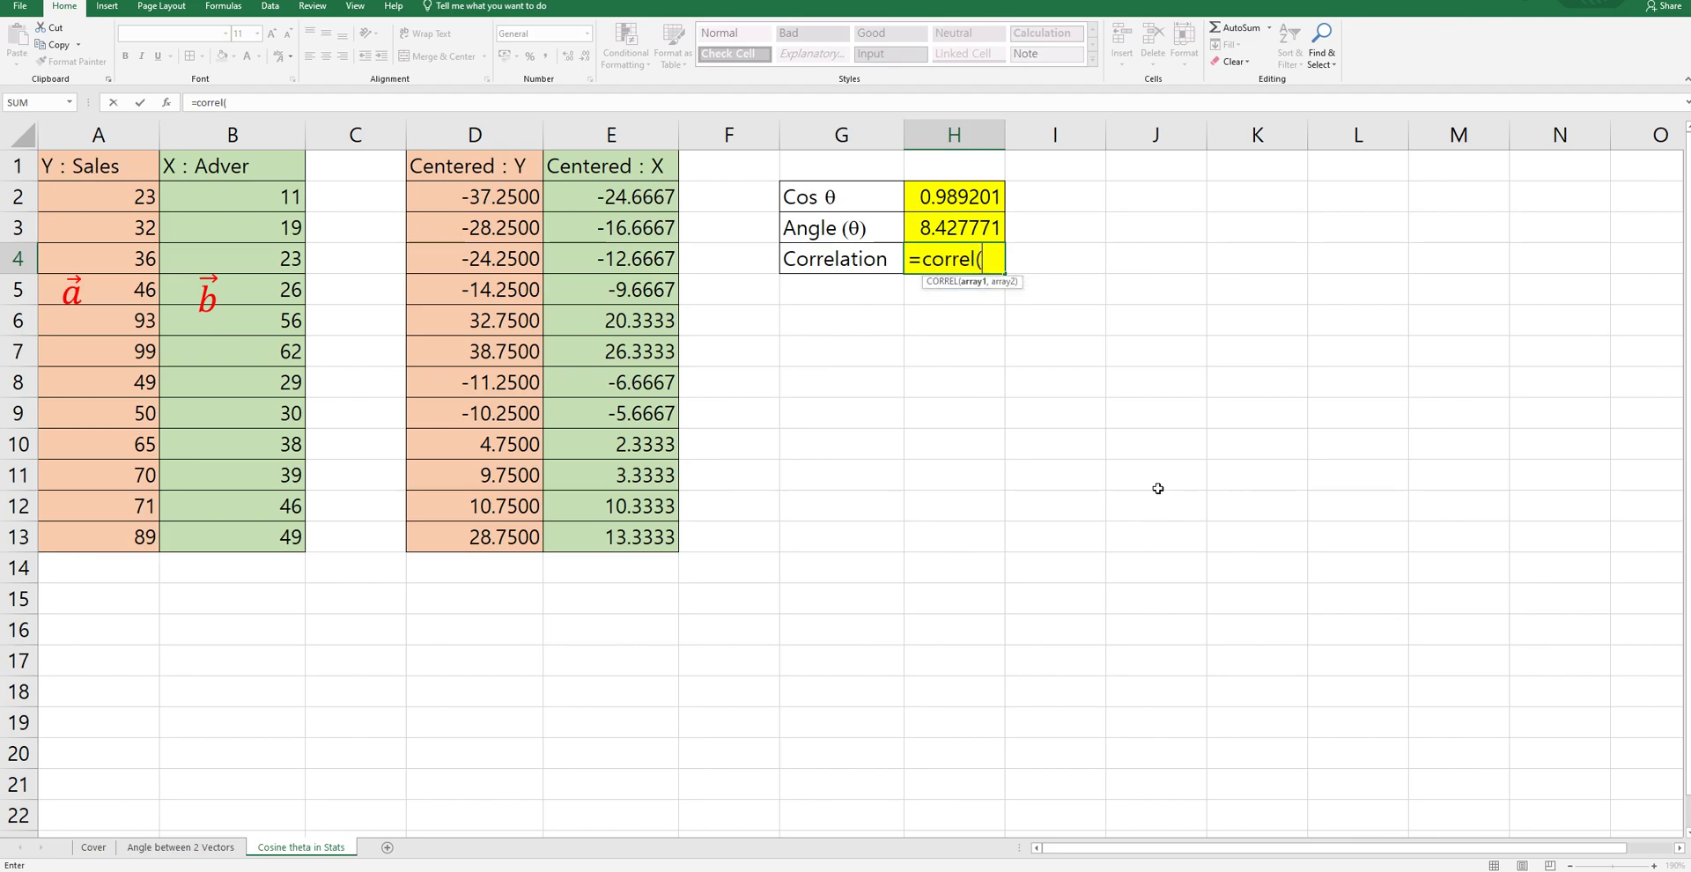
{"action": "left_click_drag", "start_coordinate": [461, 199], "coordinate": [463, 539]}
{"action": "type", "text": ","}
{"action": "left_click_drag", "start_coordinate": [612, 195], "coordinate": [612, 547]}
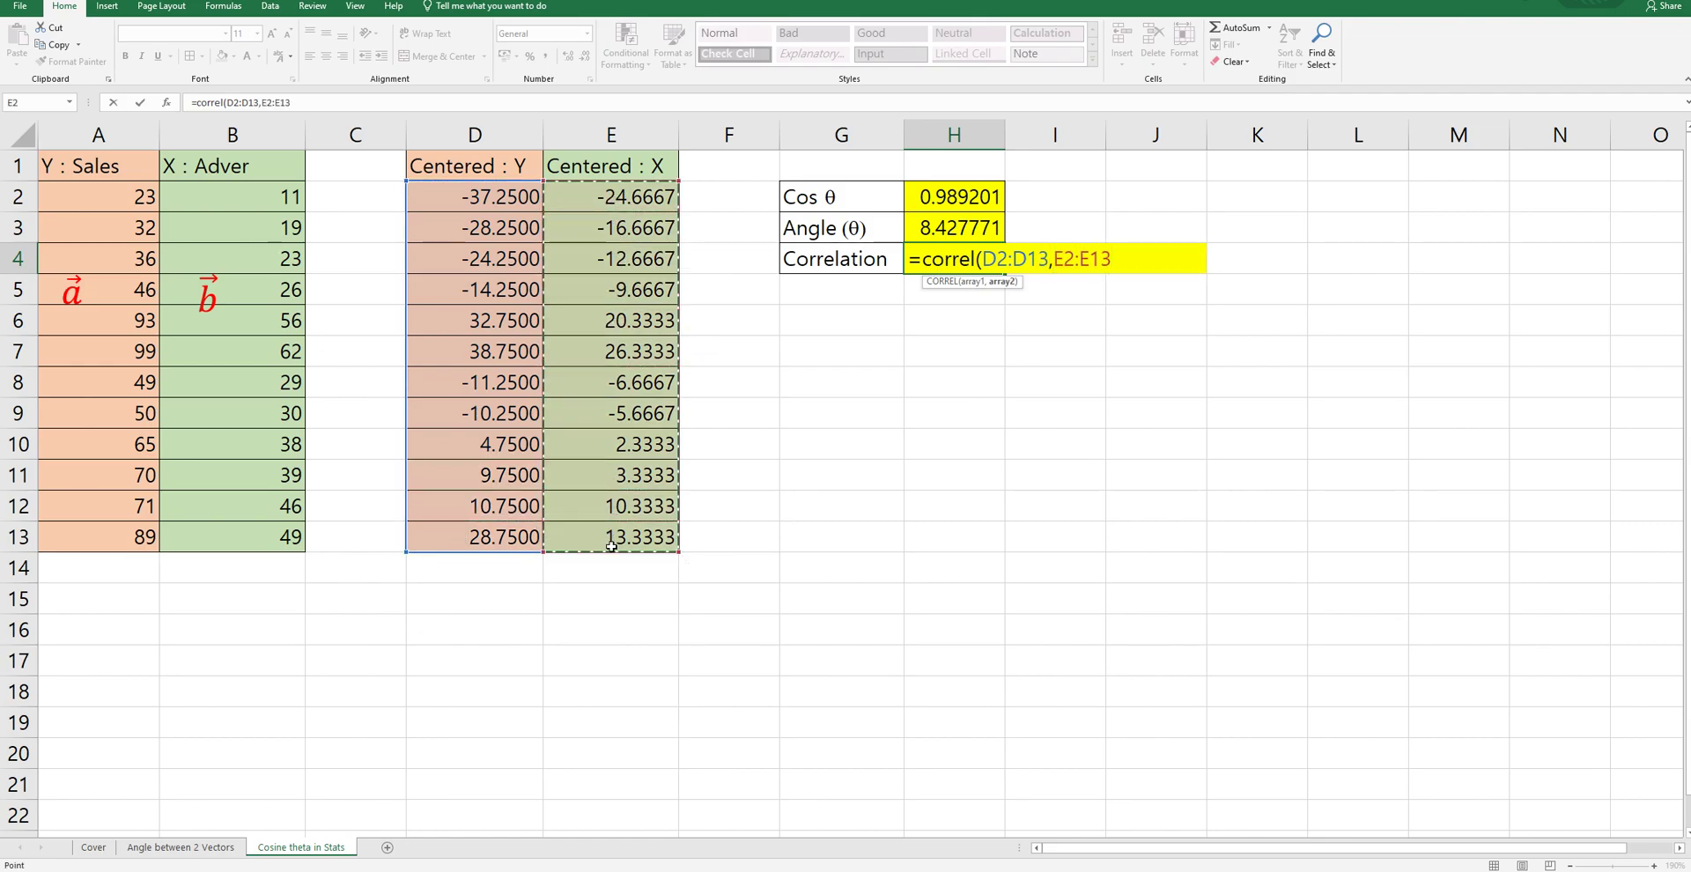
{"action": "type", "text": ")"}
{"action": "key", "text": "Return"}
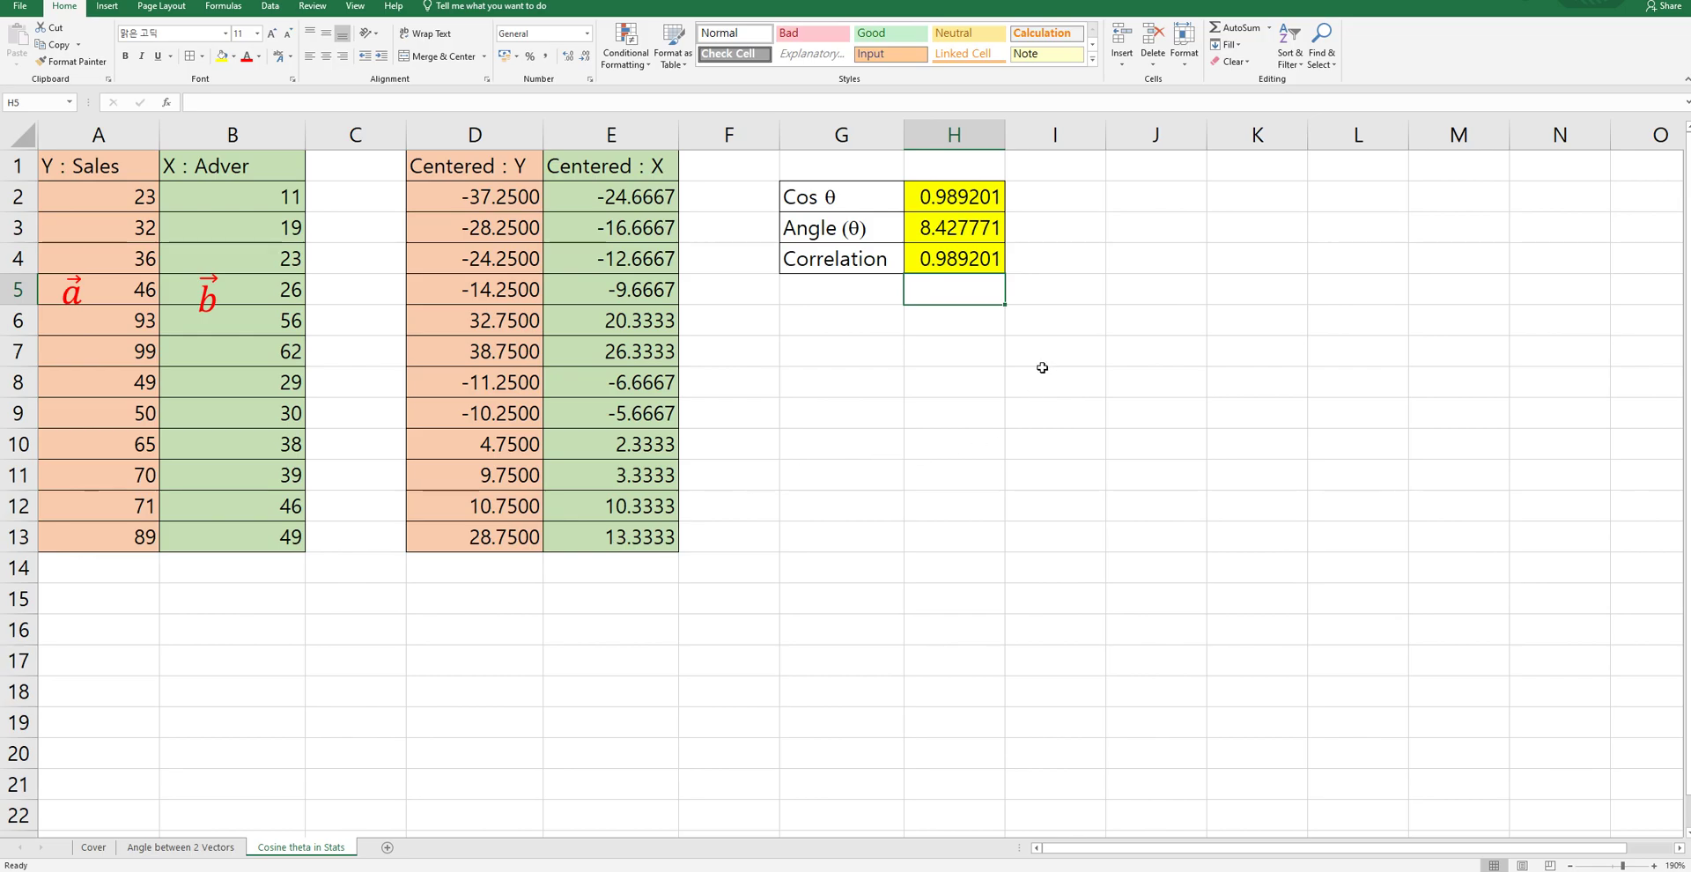